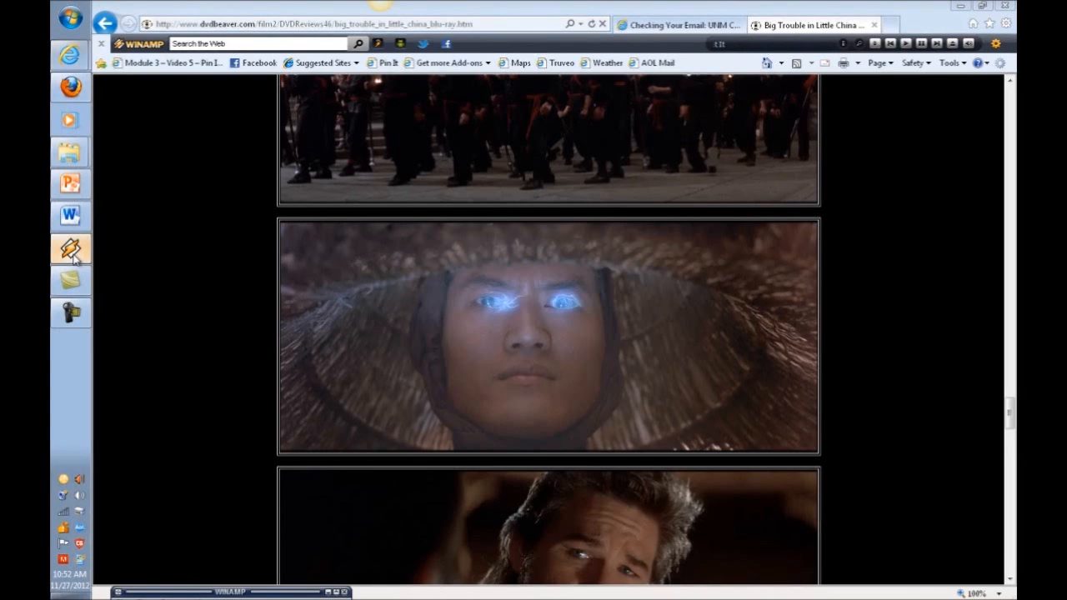
Play 'Got To Be Real' in Winamp and set the volume to 43%.
mouse_move(73, 257)
left_click(174, 253)
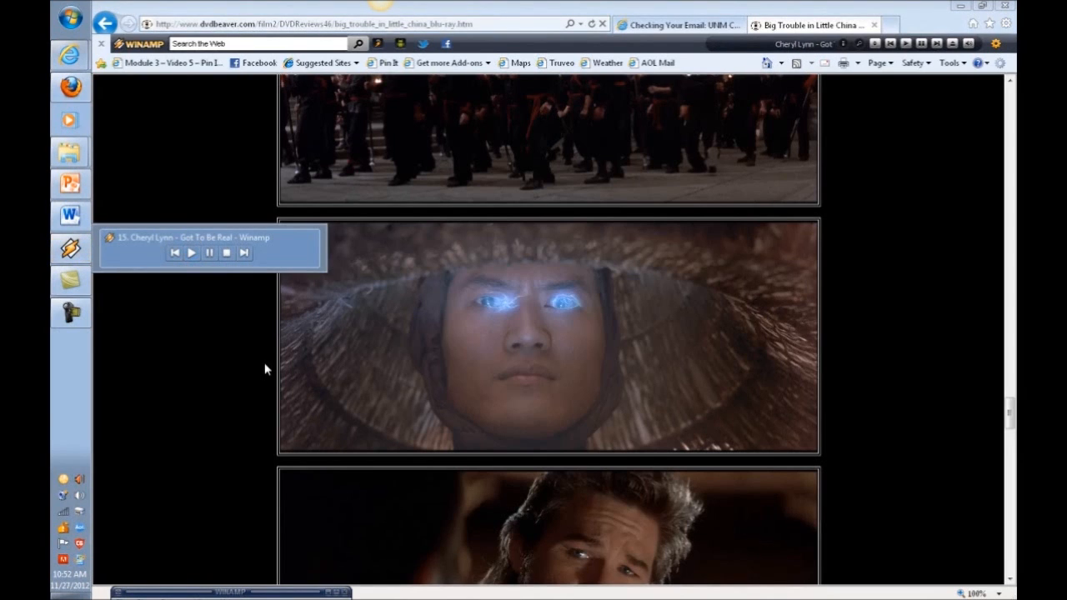
left_click_drag(319, 594, 320, 523)
scroll(302, 557, "down", 2)
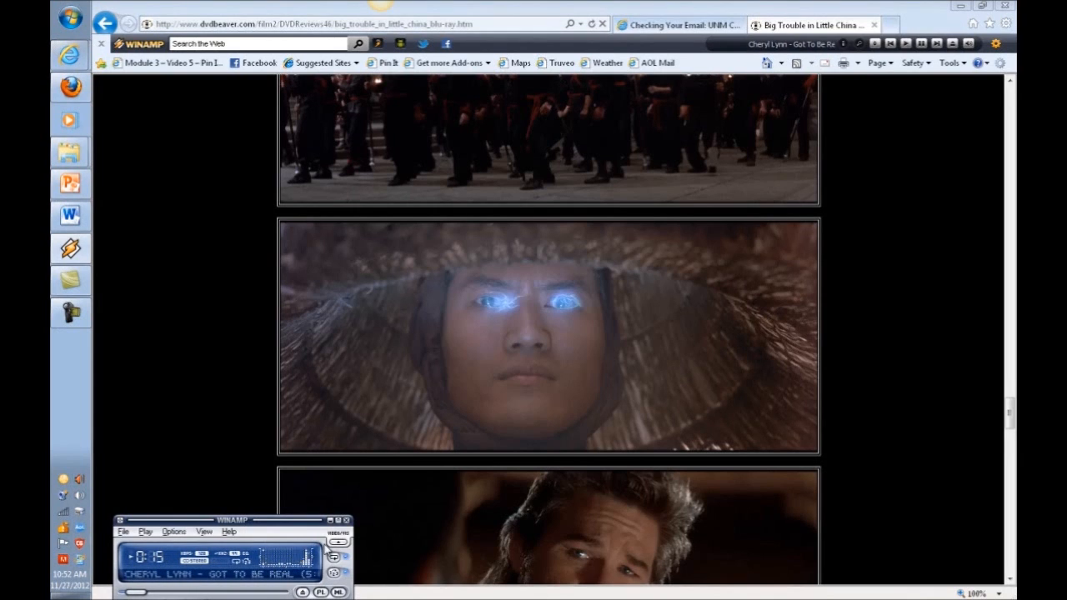
Tuck the Winamp player away at the bottom of the screen.
left_click_drag(296, 525, 278, 594)
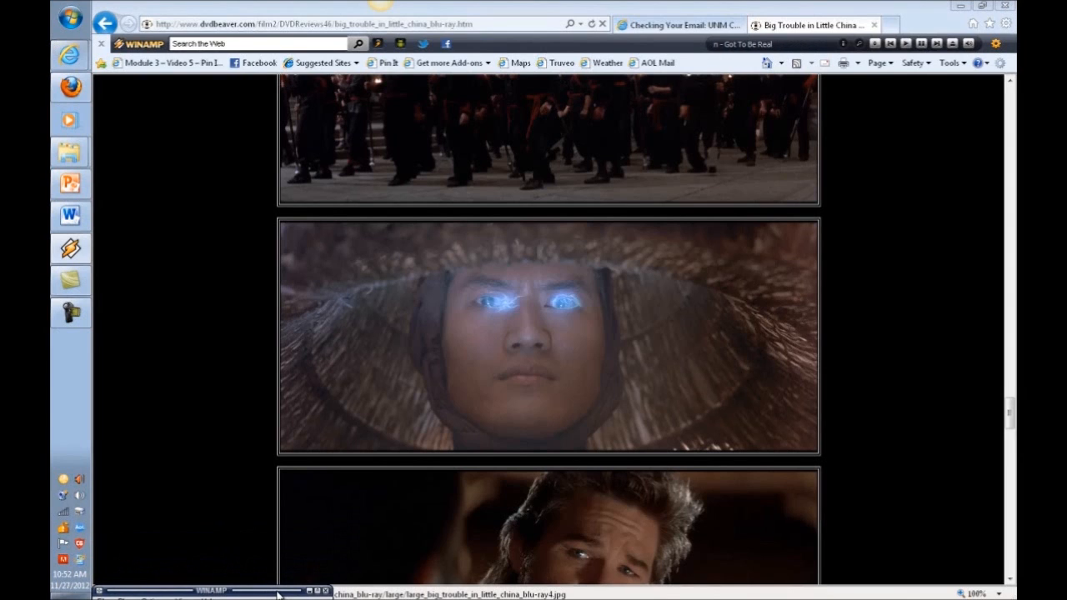
left_click_drag(278, 594, 271, 501)
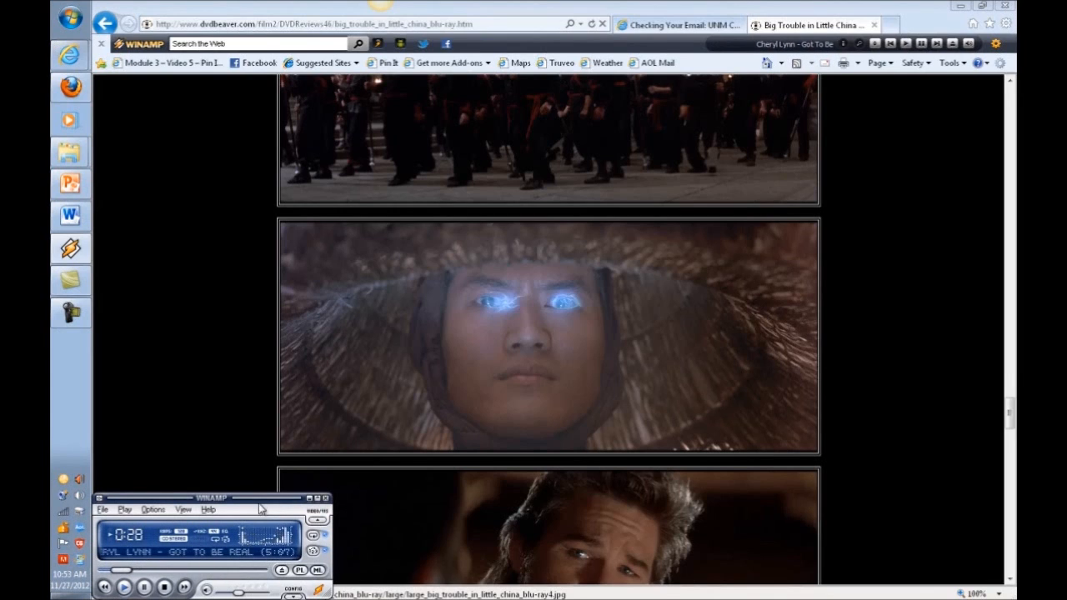
left_click_drag(261, 501, 265, 594)
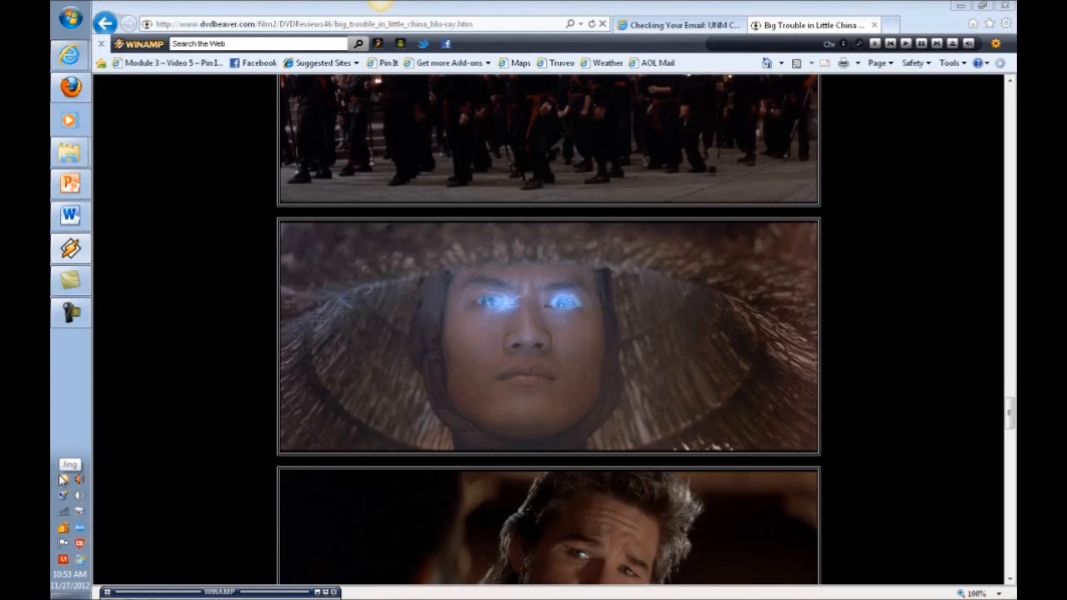
Start a Jing capture and outline an area over the glowing-eyed face image.
mouse_move(375, 21)
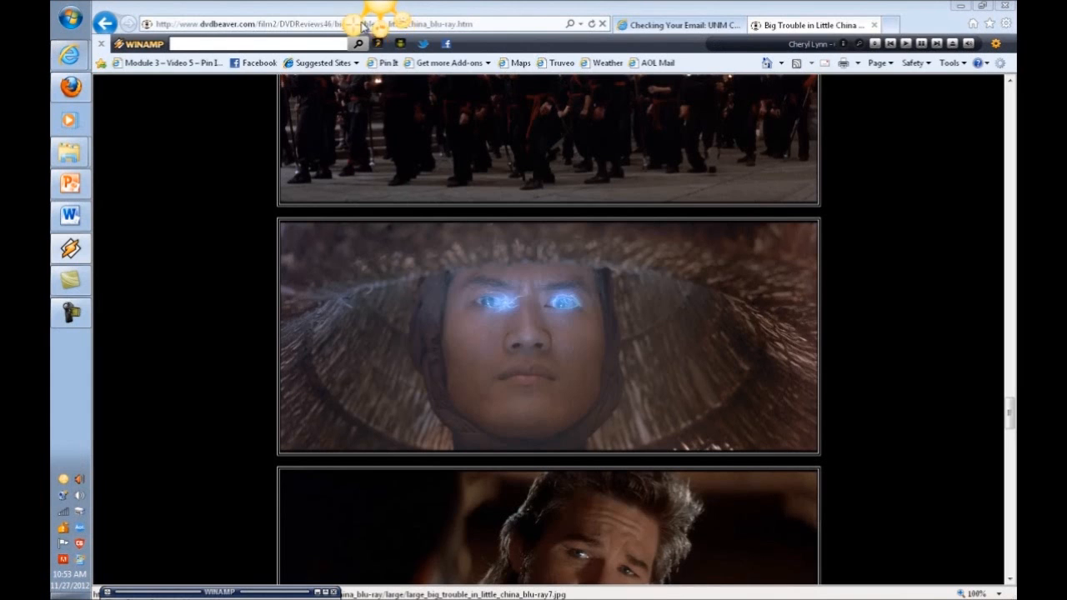
left_click(354, 27)
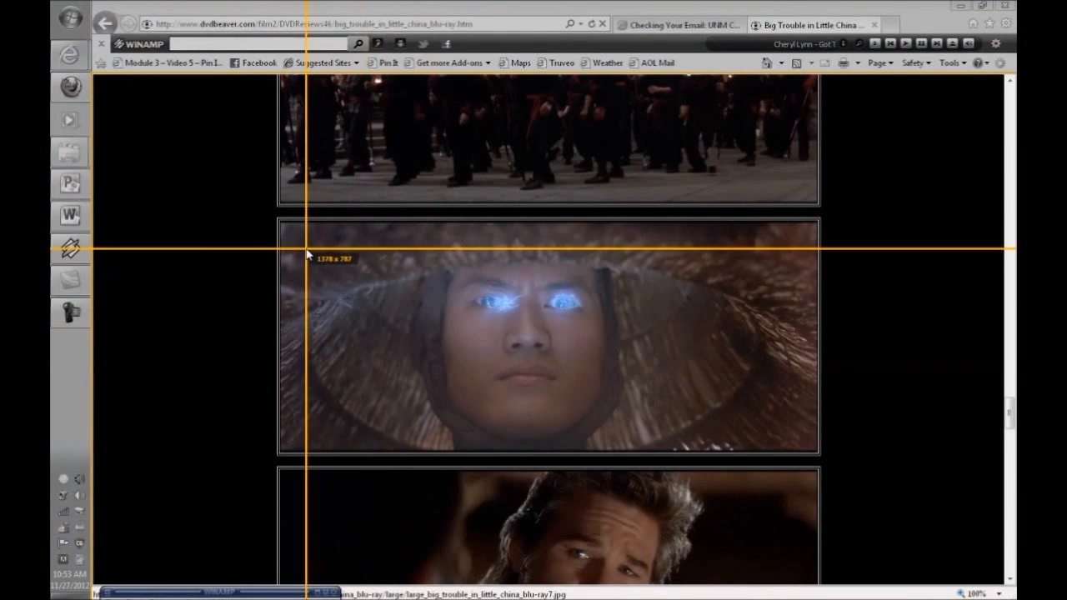
left_click_drag(280, 223, 820, 456)
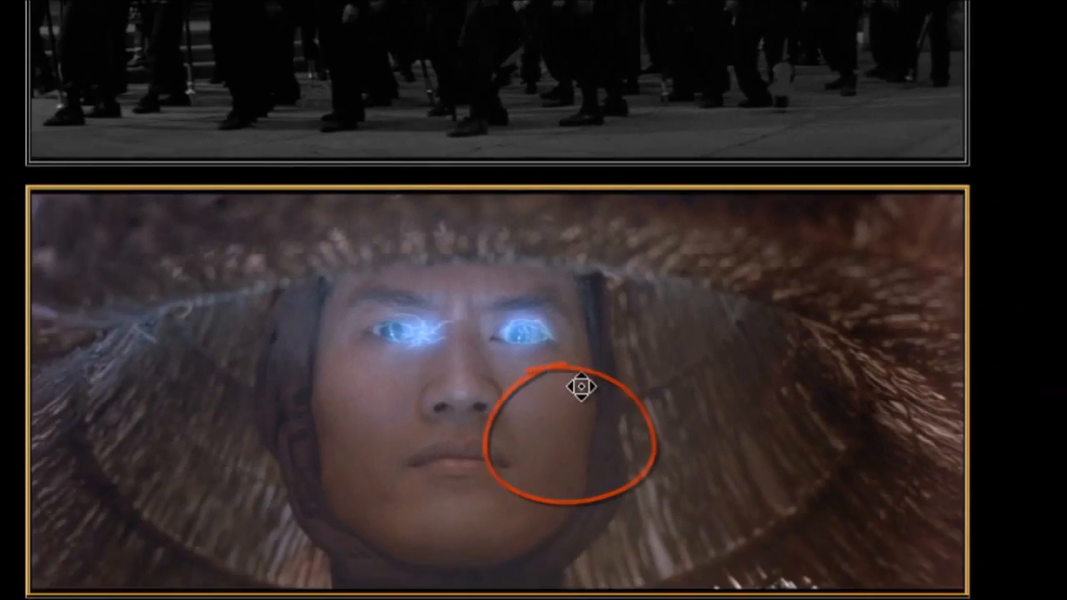
mouse_move(566, 439)
left_mouse_down()
mouse_move(726, 288)
mouse_move(501, 250)
mouse_move(688, 317)
mouse_move(467, 248)
mouse_move(718, 242)
mouse_move(541, 305)
left_mouse_up()
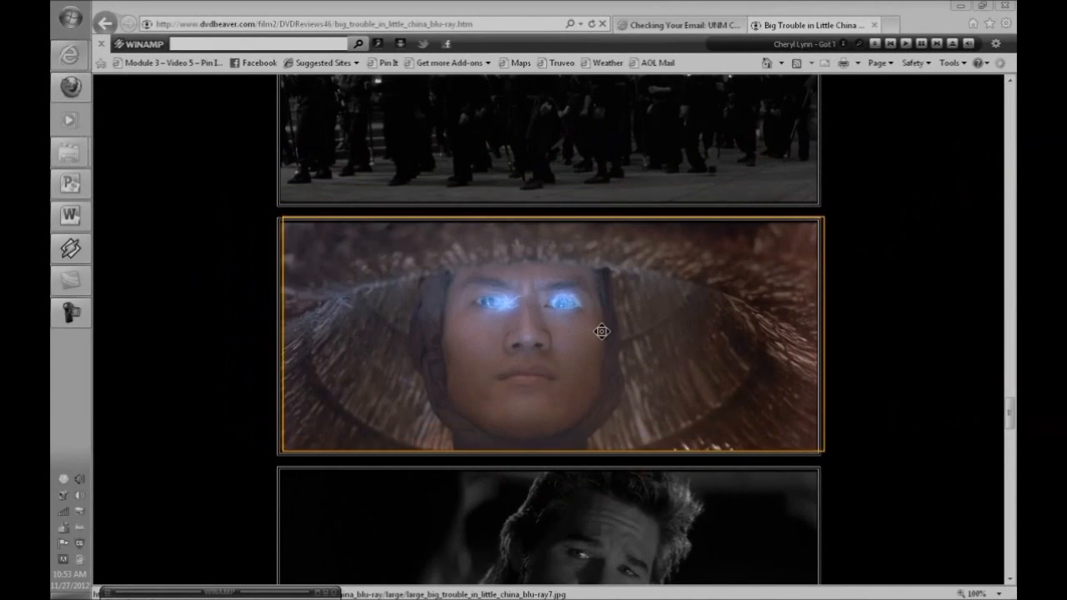
left_click(592, 330)
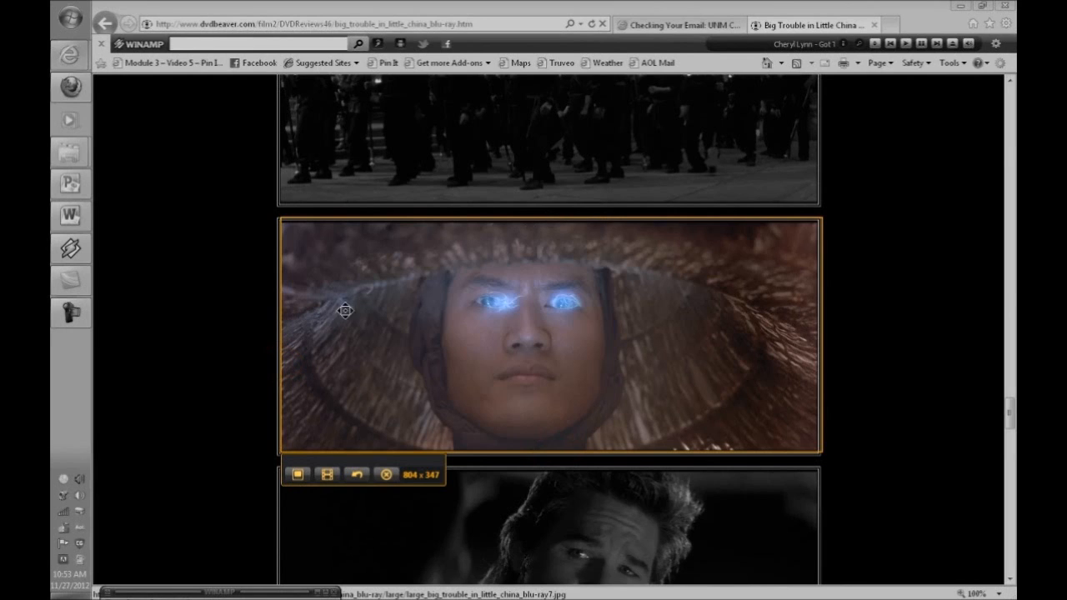
Trim the capture edges to a tight 450 x 336 frame around the face.
left_click_drag(281, 342, 360, 343)
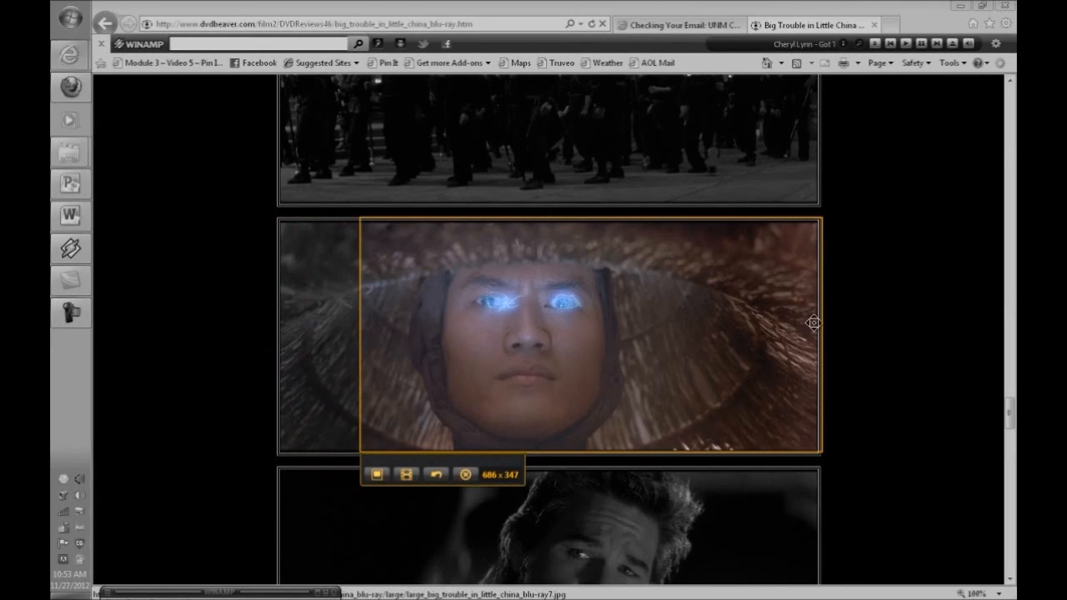
left_click_drag(819, 329, 664, 332)
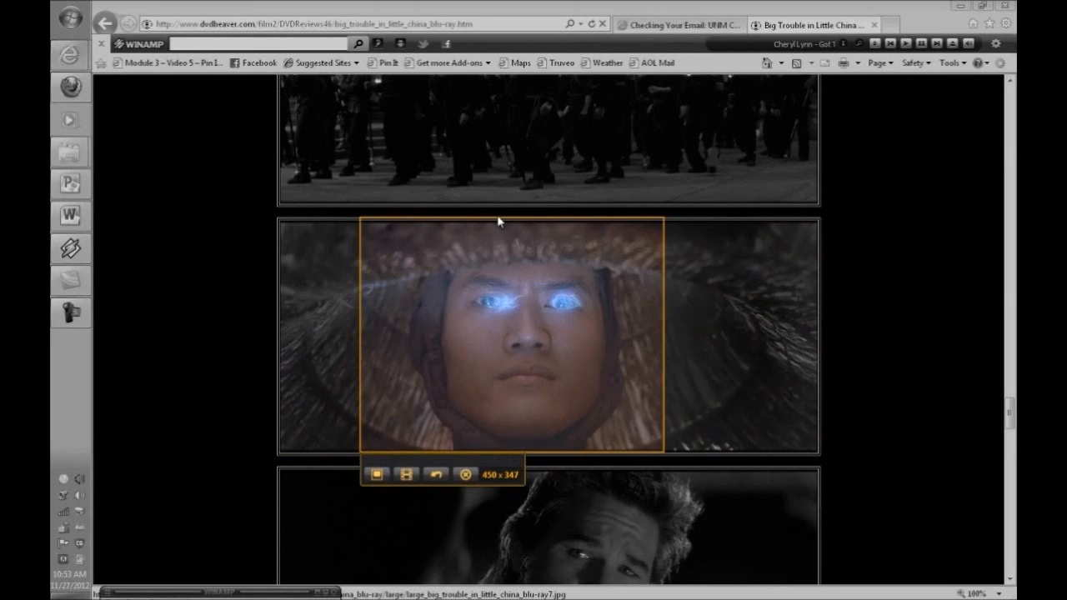
left_click_drag(498, 219, 499, 225)
left_click_drag(500, 282, 512, 281)
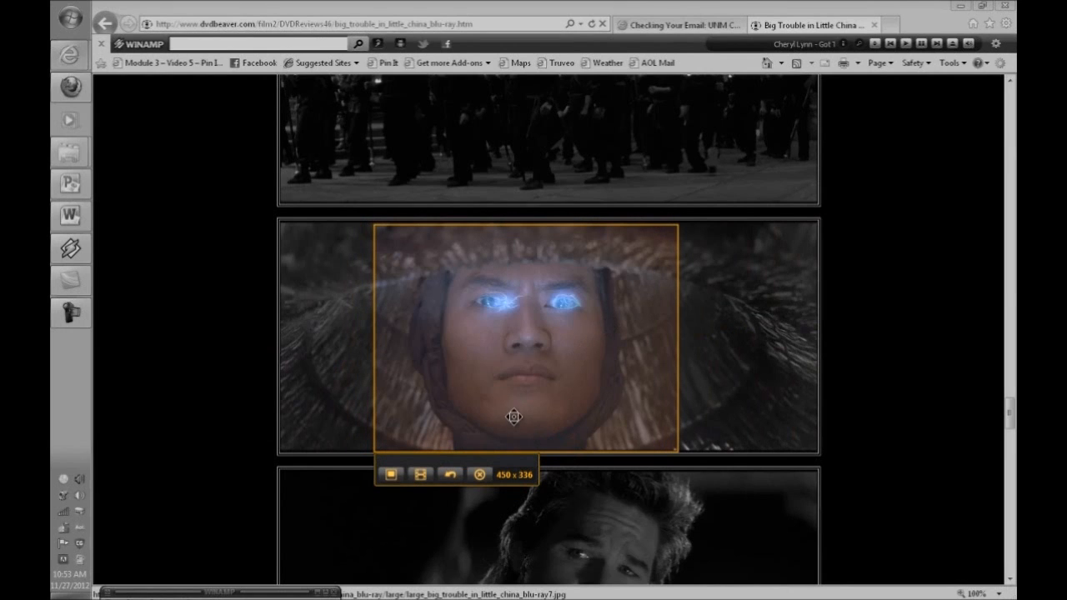
Grab the framed area as an image named 'Raiden-Jing Test Part 2'.
left_click(387, 479)
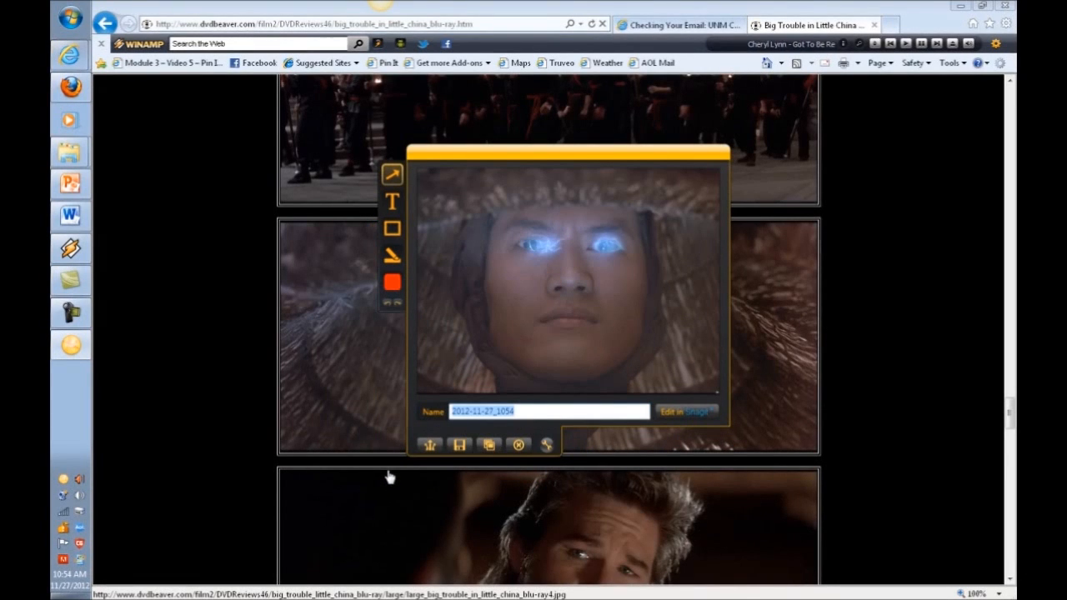
type("Raiden")
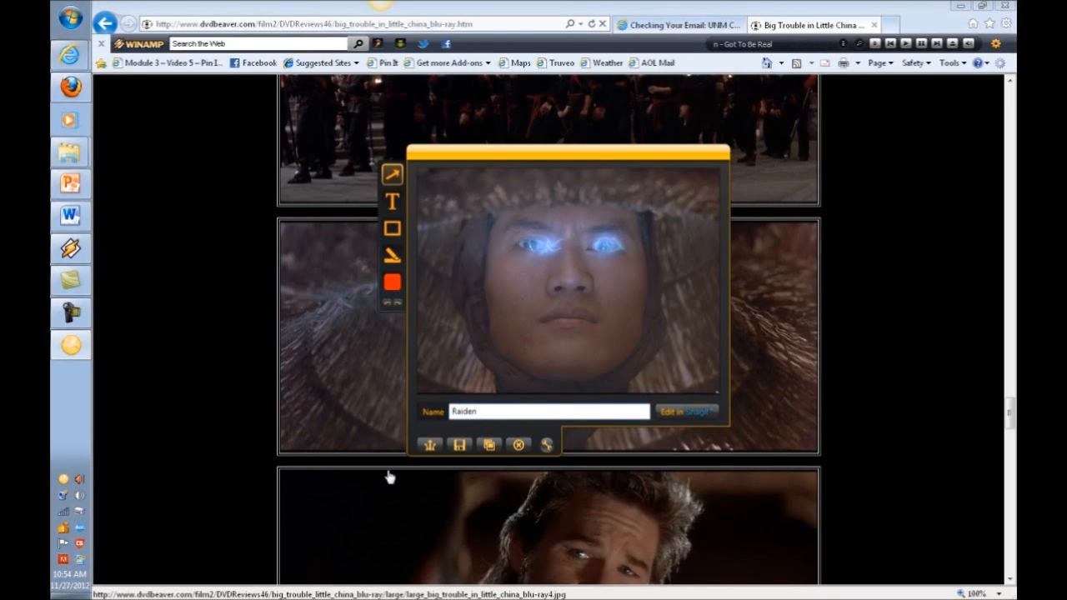
type("-Jing TEst")
key("BackSpace")
type("est PArt")
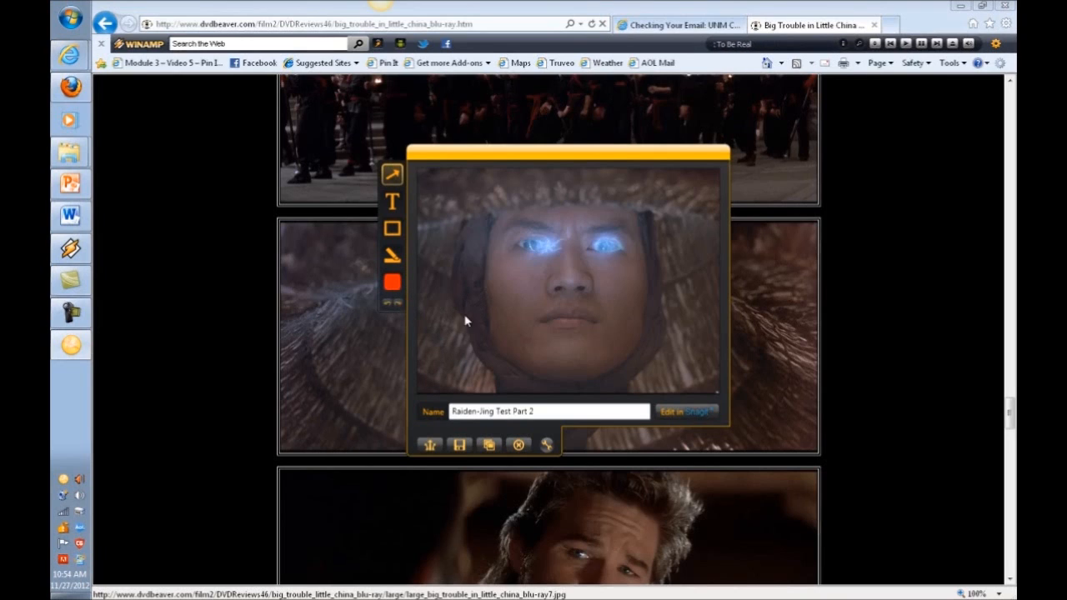
Draw an arrow from the lower left with its head on Raiden's left glowing eye.
left_click_drag(456, 319, 536, 253)
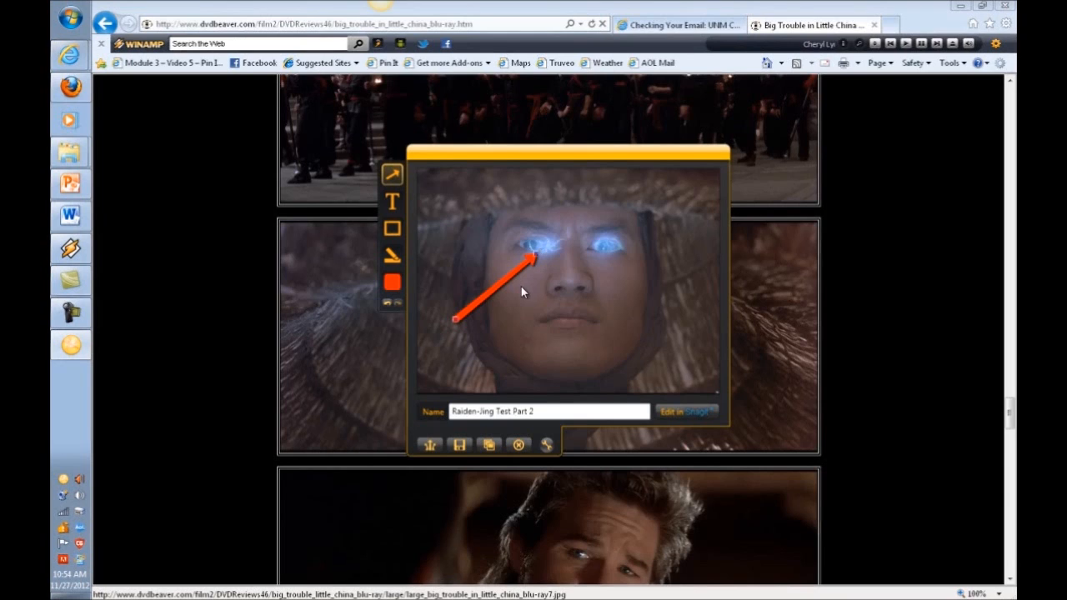
mouse_move(456, 319)
left_mouse_down()
mouse_move(453, 250)
mouse_move(441, 353)
mouse_move(494, 377)
mouse_move(468, 310)
left_mouse_up()
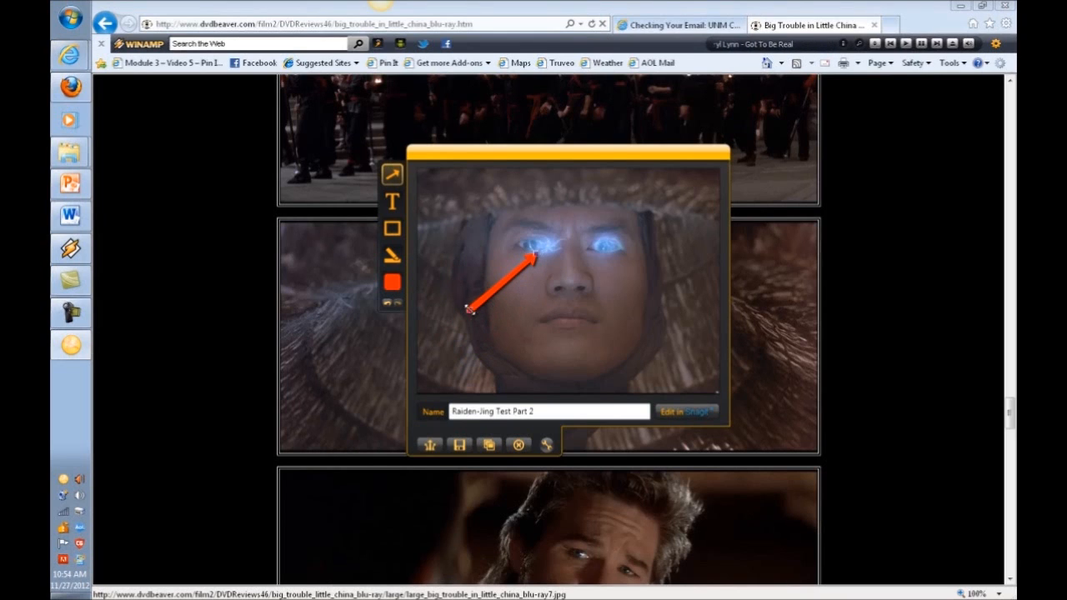
left_click_drag(537, 255, 514, 266)
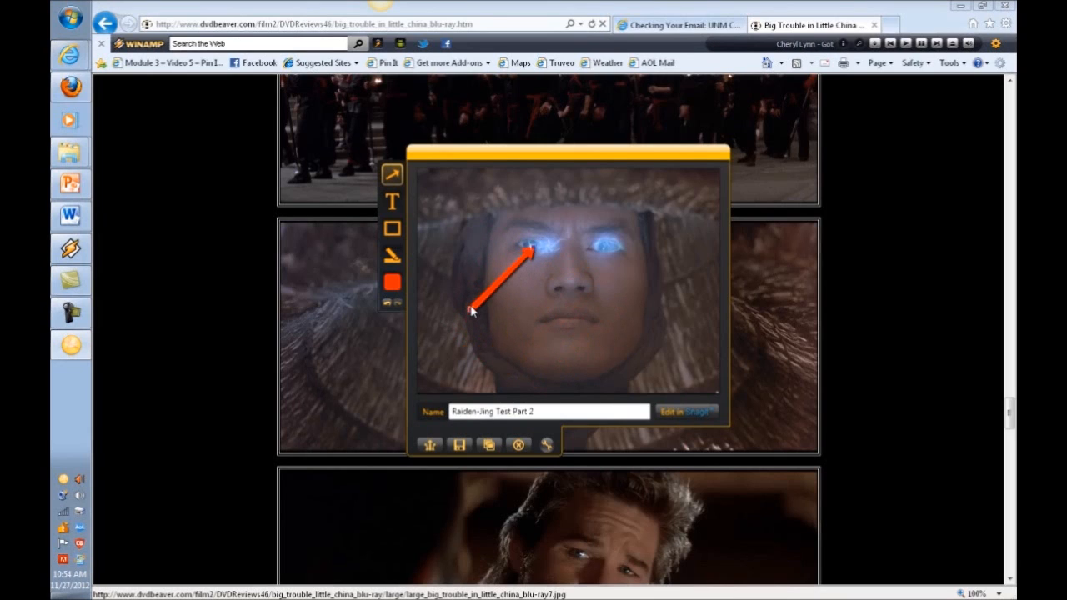
left_click_drag(471, 309, 486, 319)
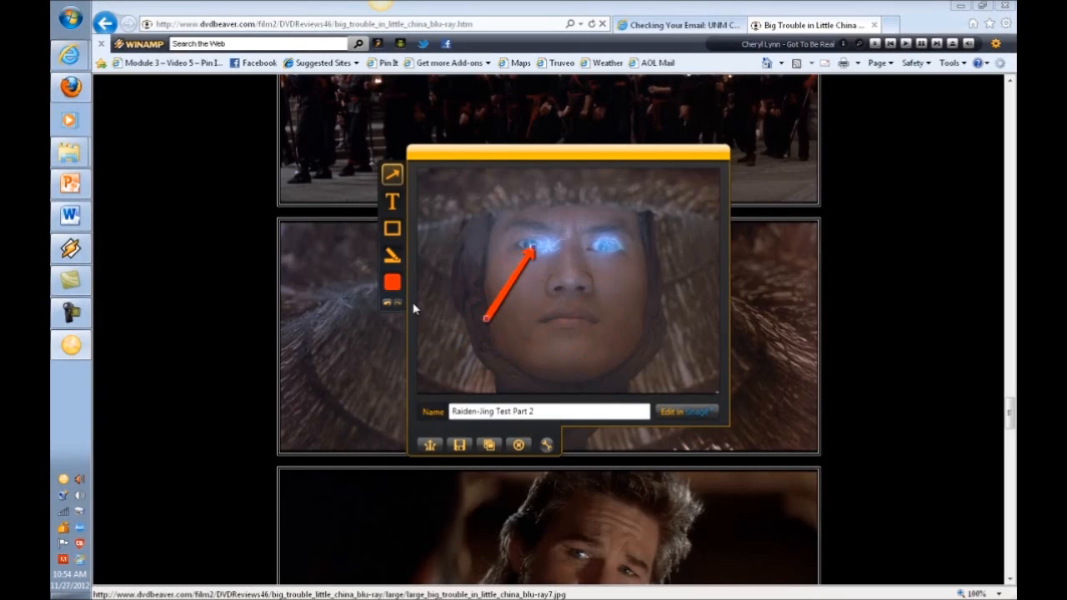
Colour the arrow white, after trying green and blue.
left_click(391, 282)
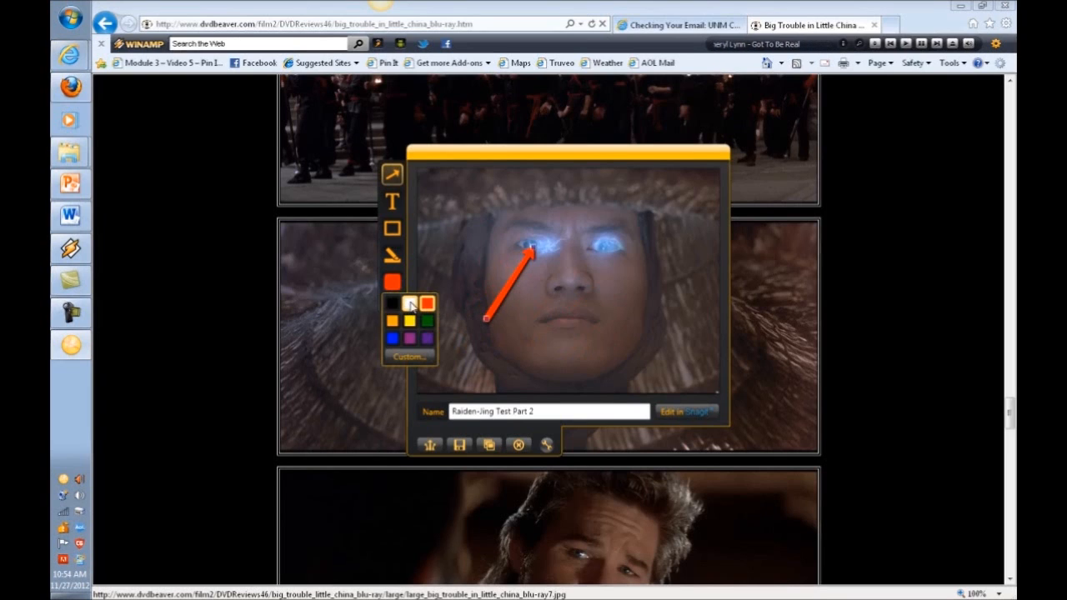
left_click(409, 306)
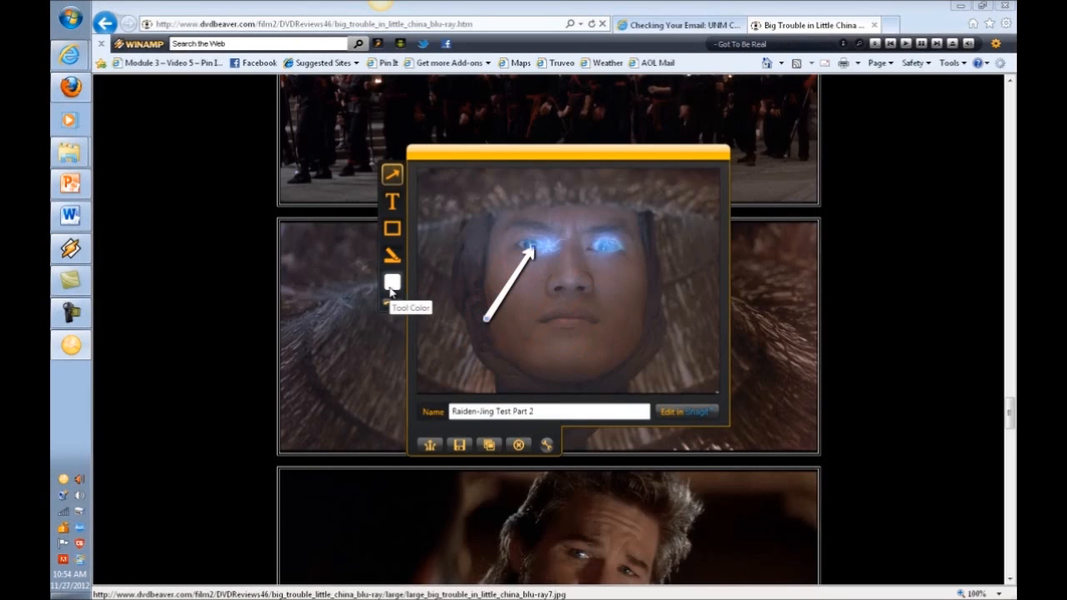
left_click(393, 288)
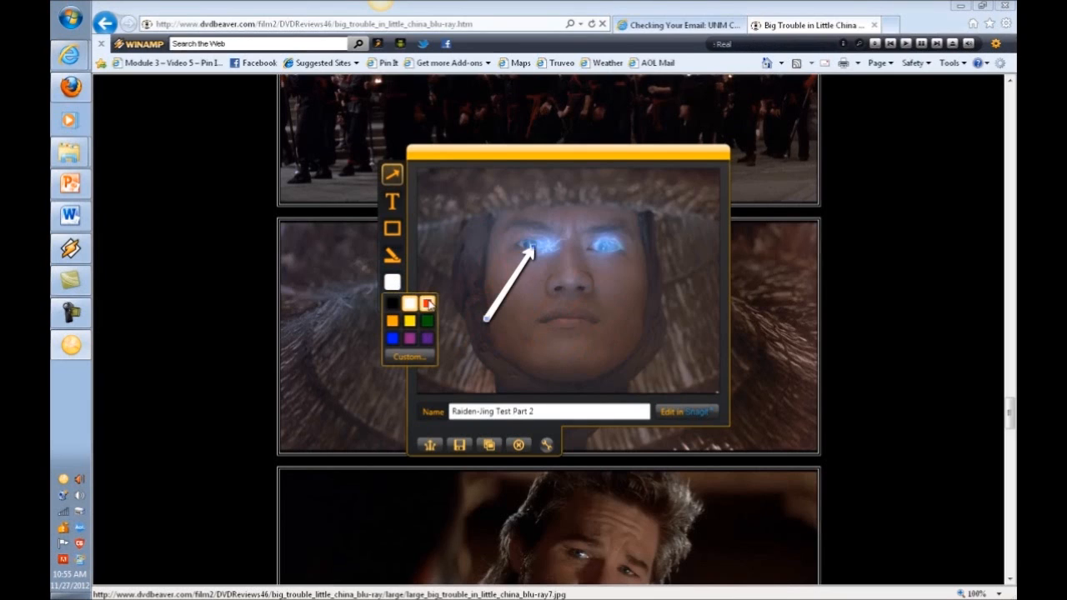
left_click(424, 325)
left_click(394, 286)
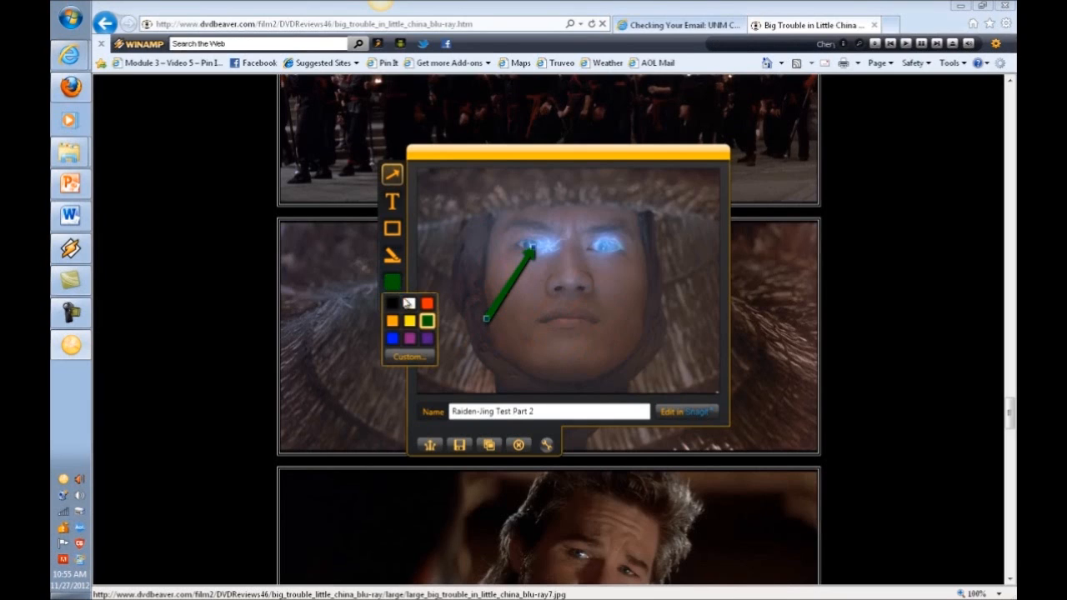
left_click(394, 339)
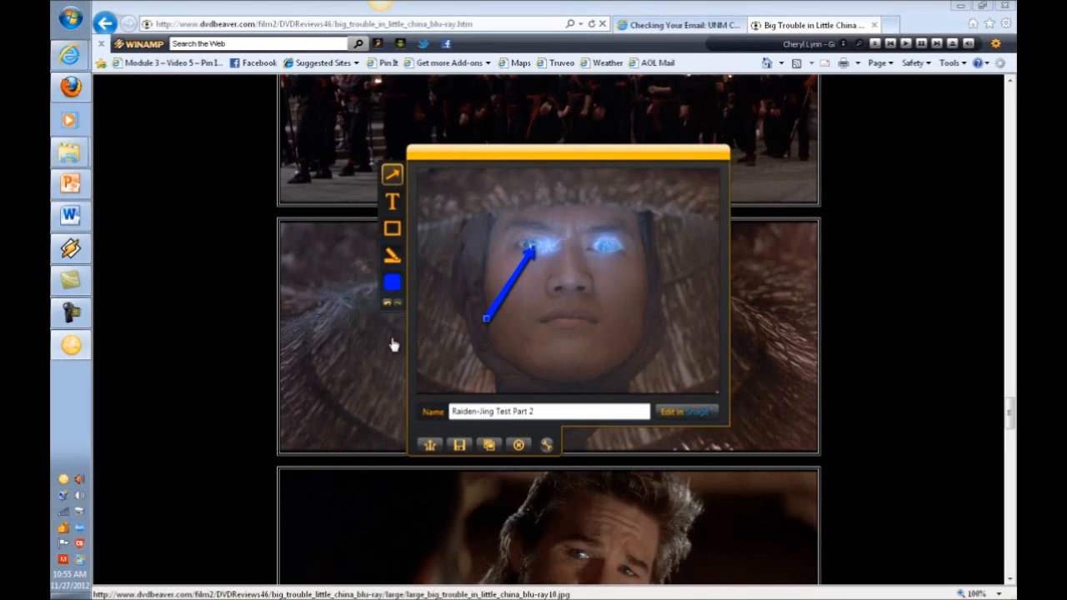
left_click(393, 283)
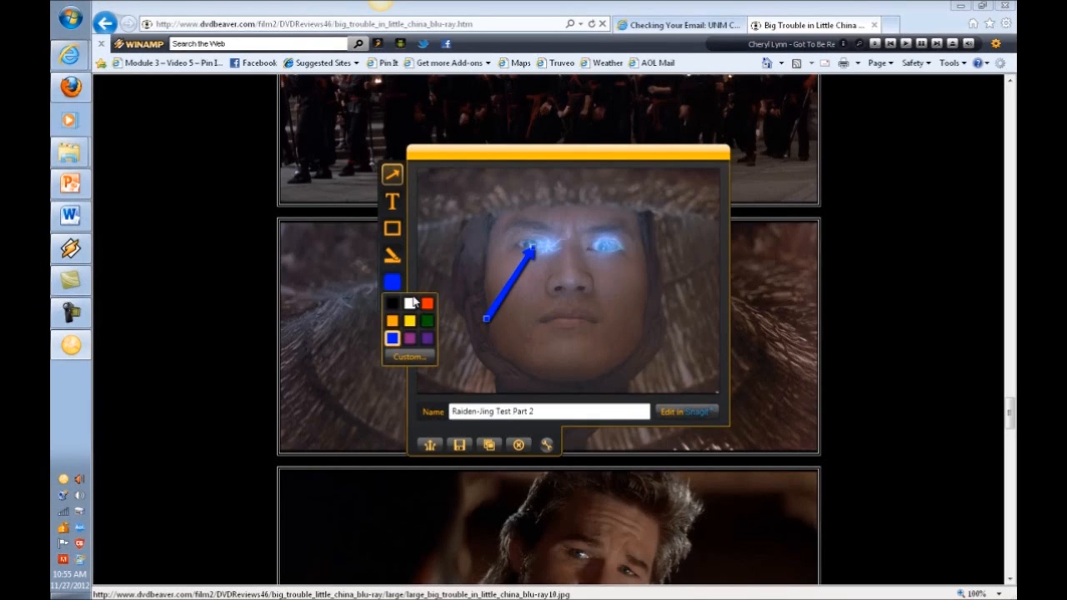
left_click(412, 306)
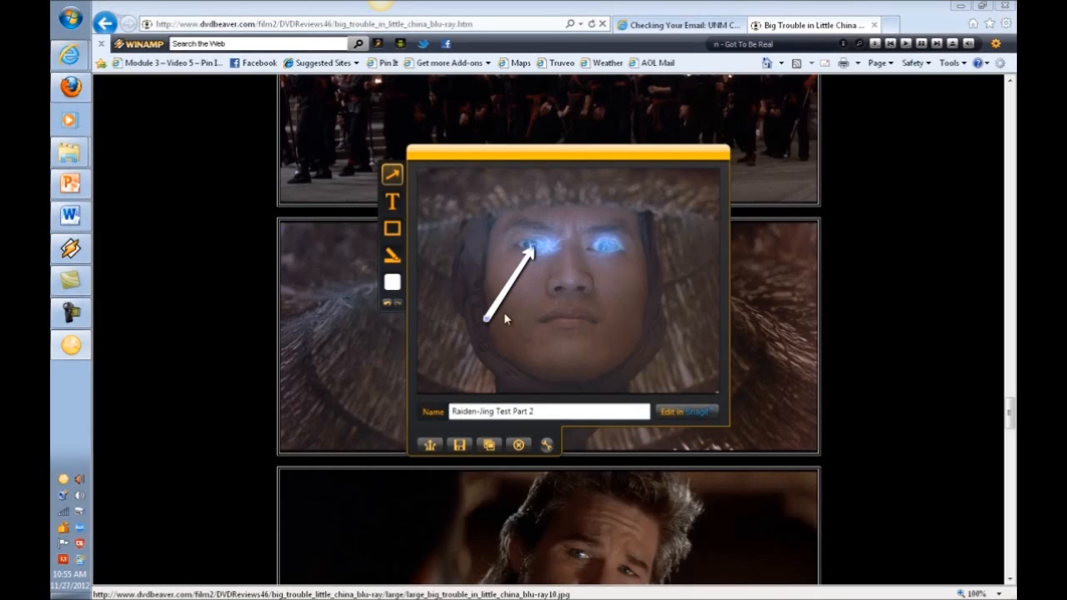
Add the text caption 'Click Raiden For Acces' and place it below the arrow's tail.
left_click(394, 202)
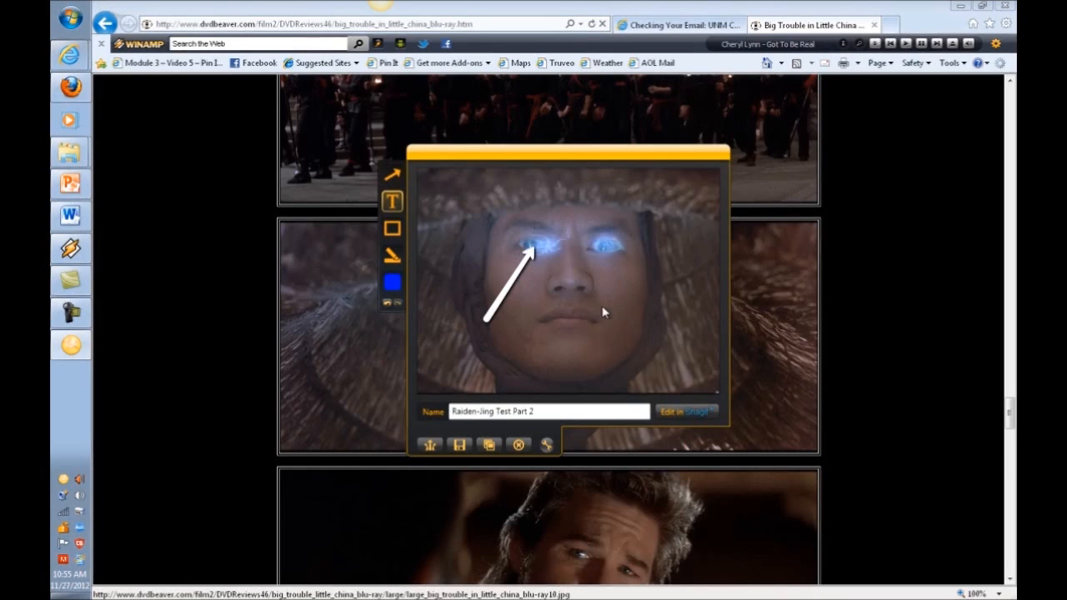
left_click(526, 355)
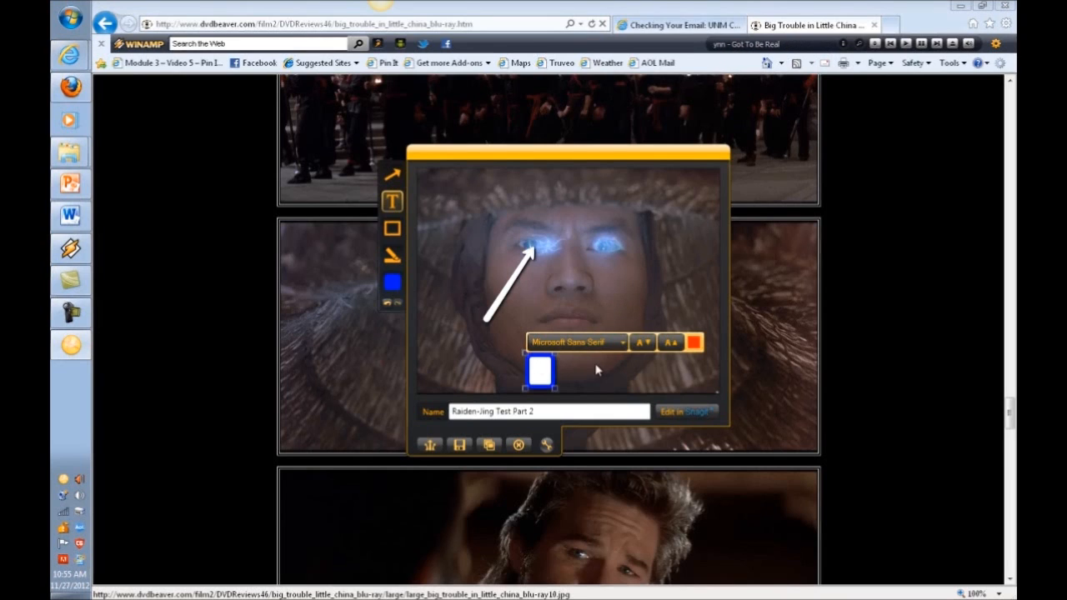
type("Click Ra")
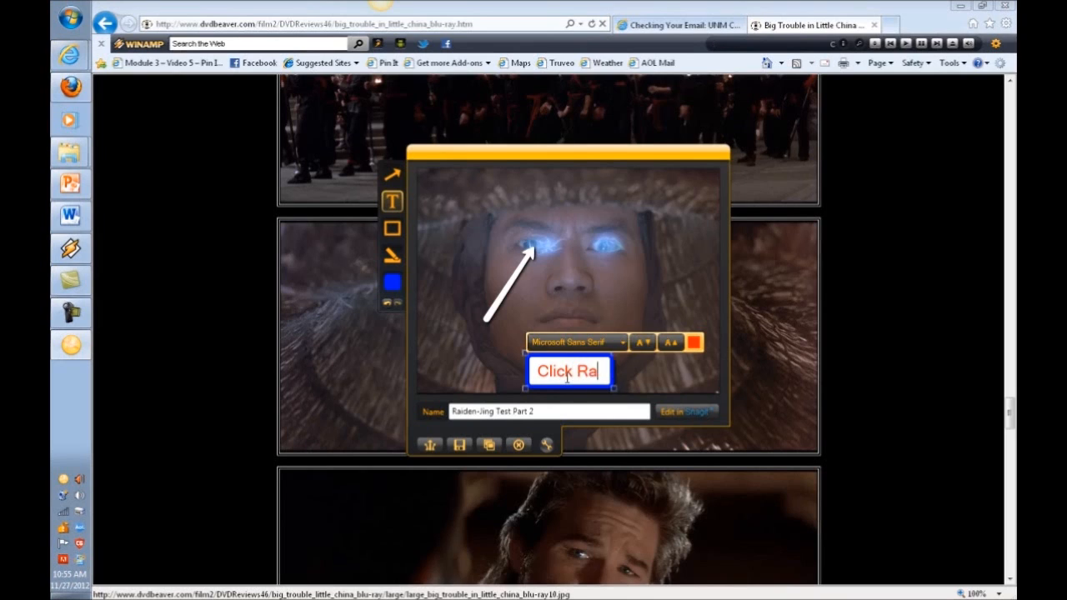
type("iden For Acces")
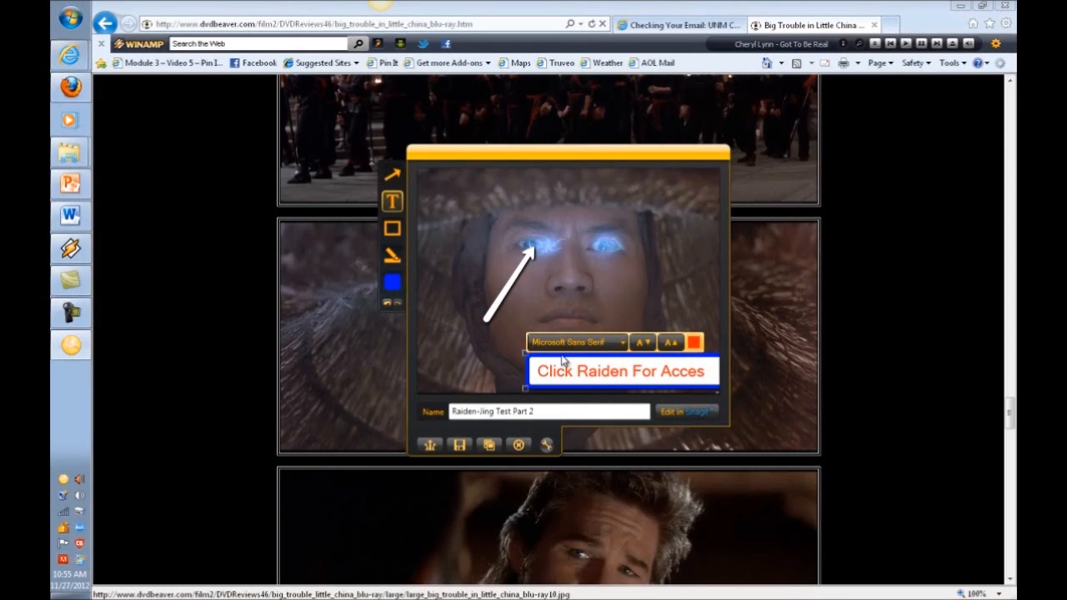
left_click_drag(563, 360, 496, 336)
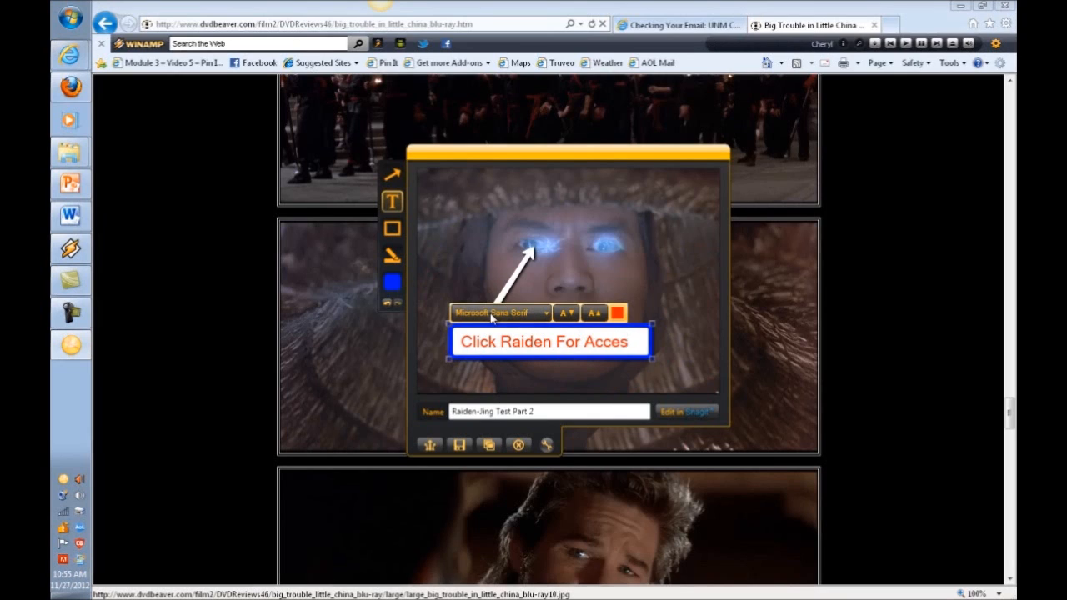
Change the caption font to Lucida Sans Unicode, after briefly trying Simplified Arabic Fixed.
left_click(550, 314)
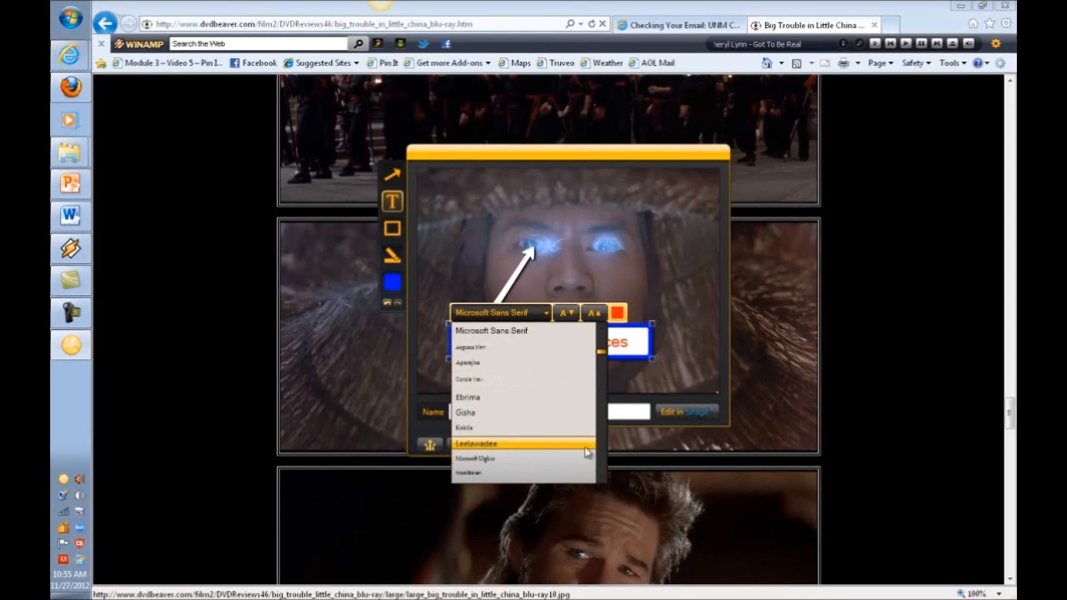
scroll(603, 442, "down", 5)
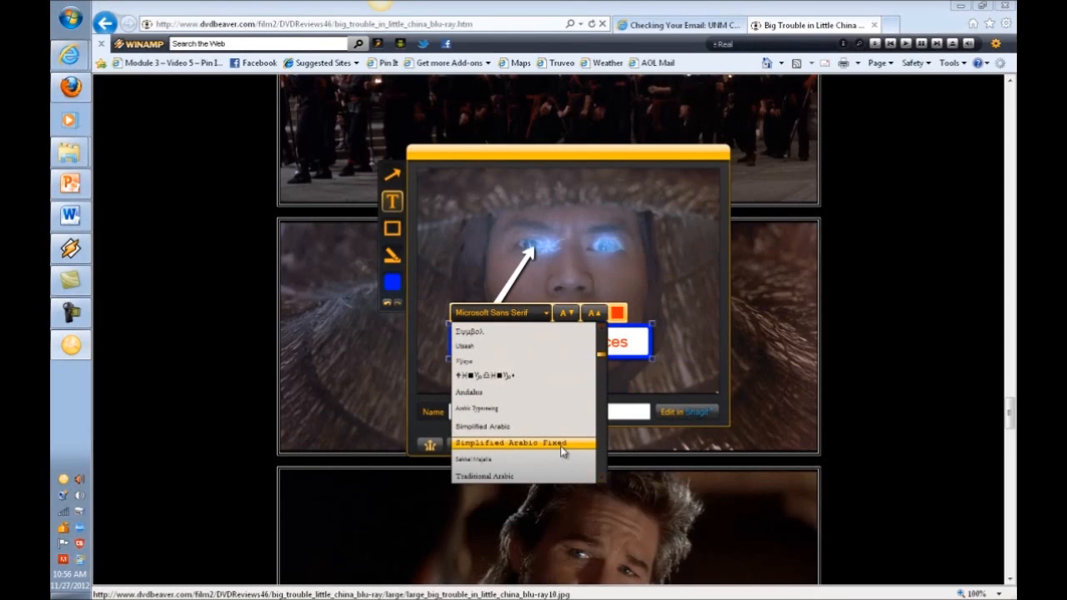
left_click(560, 444)
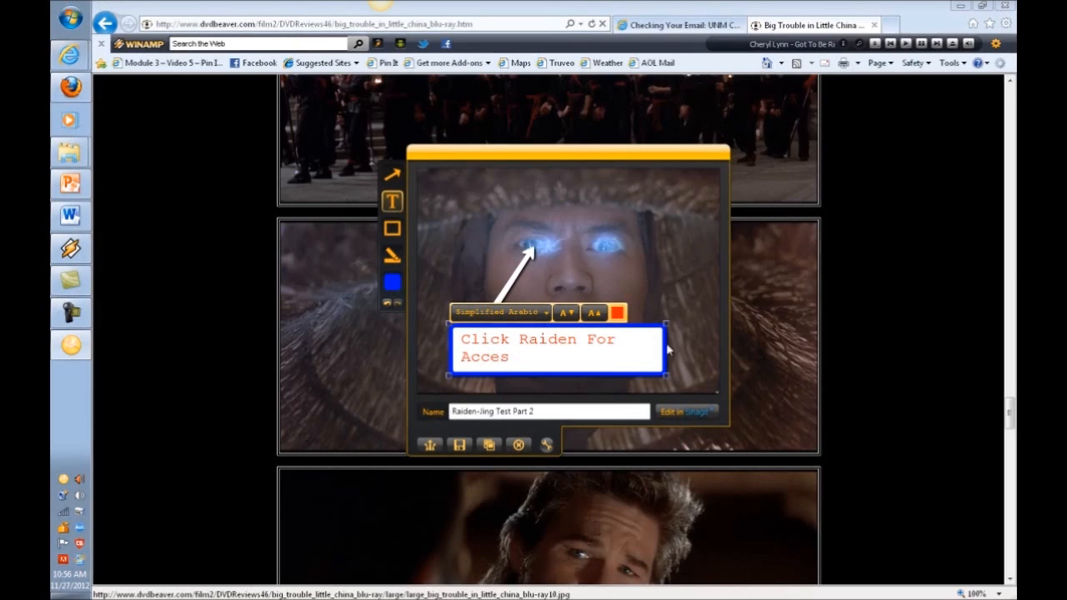
left_click(545, 312)
scroll(606, 454, "down", 3)
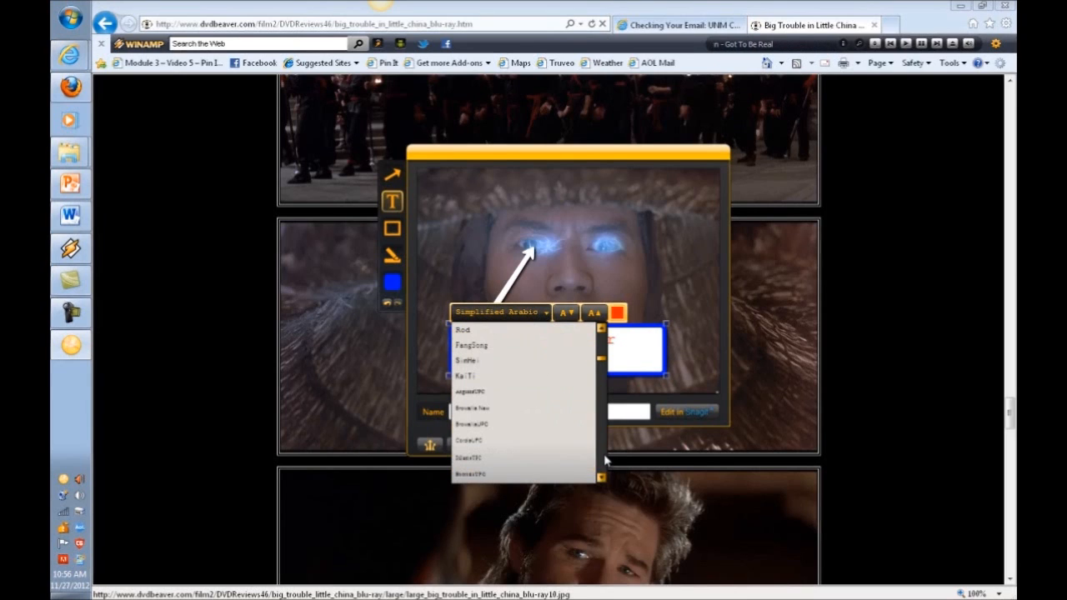
scroll(606, 458, "down", 5)
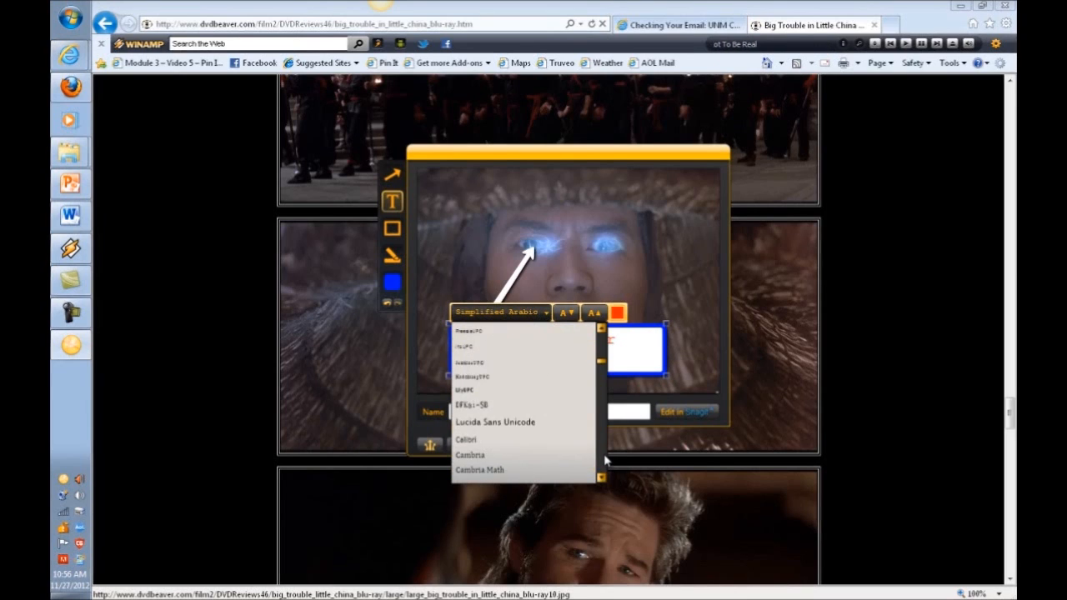
left_click(537, 422)
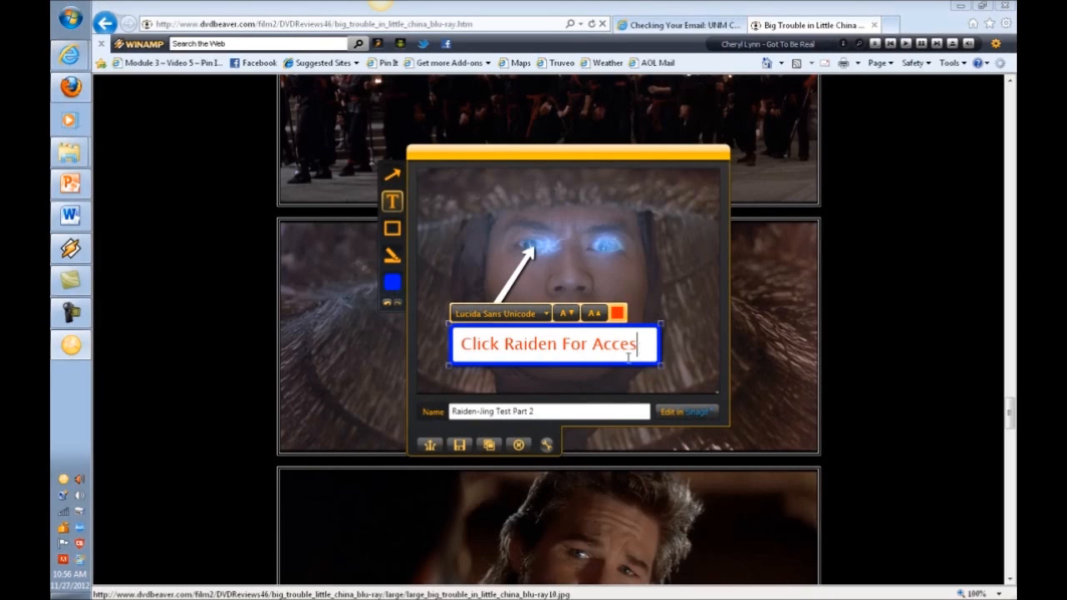
Add the missing 's' so the caption reads 'Click Raiden For Access', and narrow its box.
type("s")
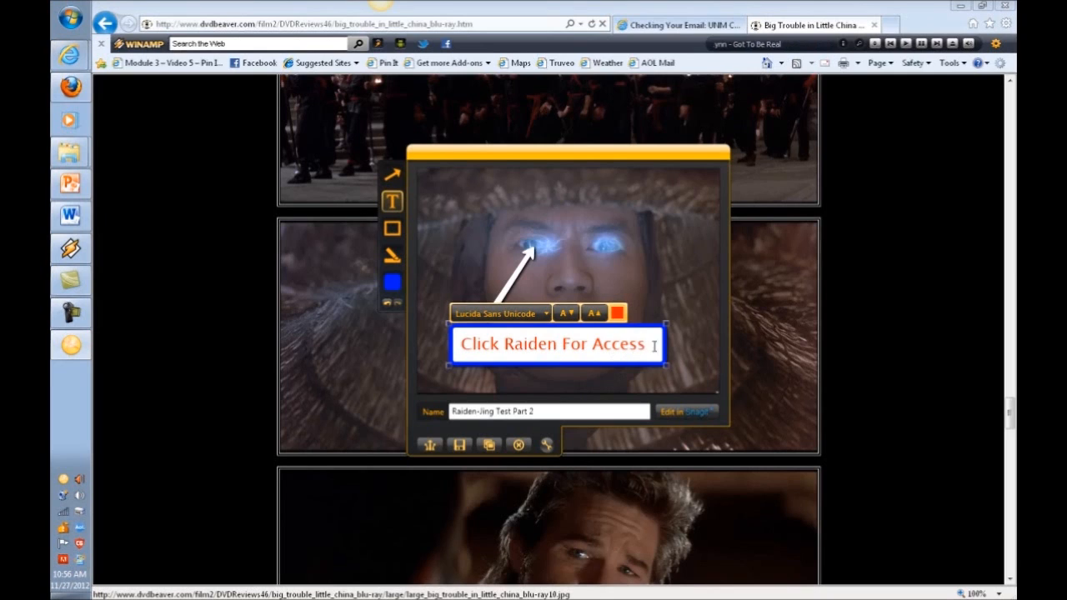
left_click_drag(463, 343, 646, 343)
right_click(624, 353)
left_click(599, 348)
mouse_move(665, 365)
left_mouse_down()
mouse_move(639, 360)
mouse_move(660, 366)
left_mouse_up()
Adjust the caption font size down and up until 'Click Raiden For Access' fits on one line.
left_click(569, 316)
left_click(569, 316)
left_click(569, 315)
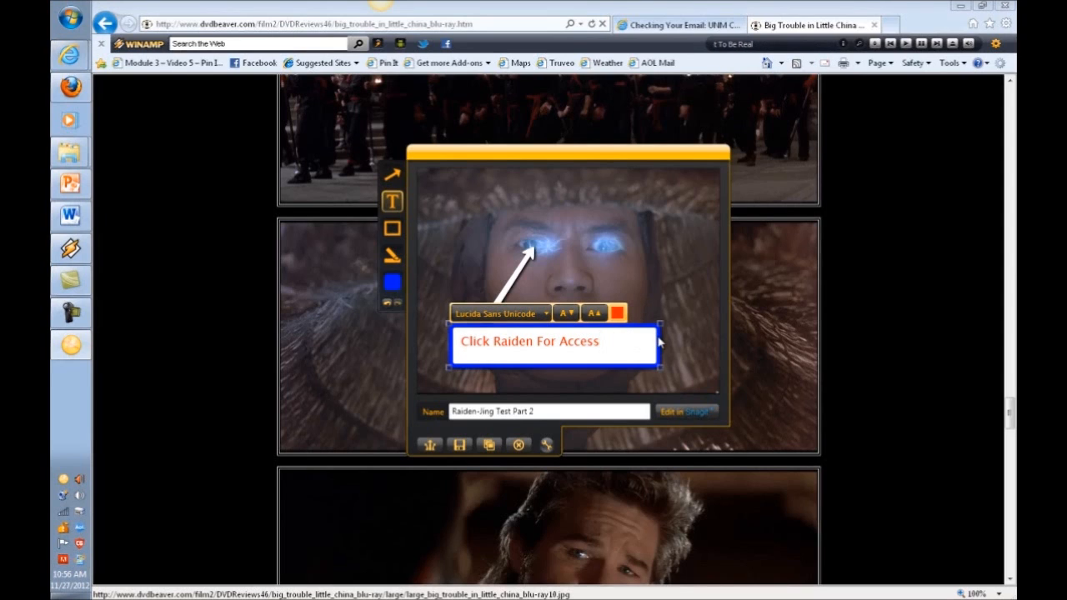
left_click(386, 306)
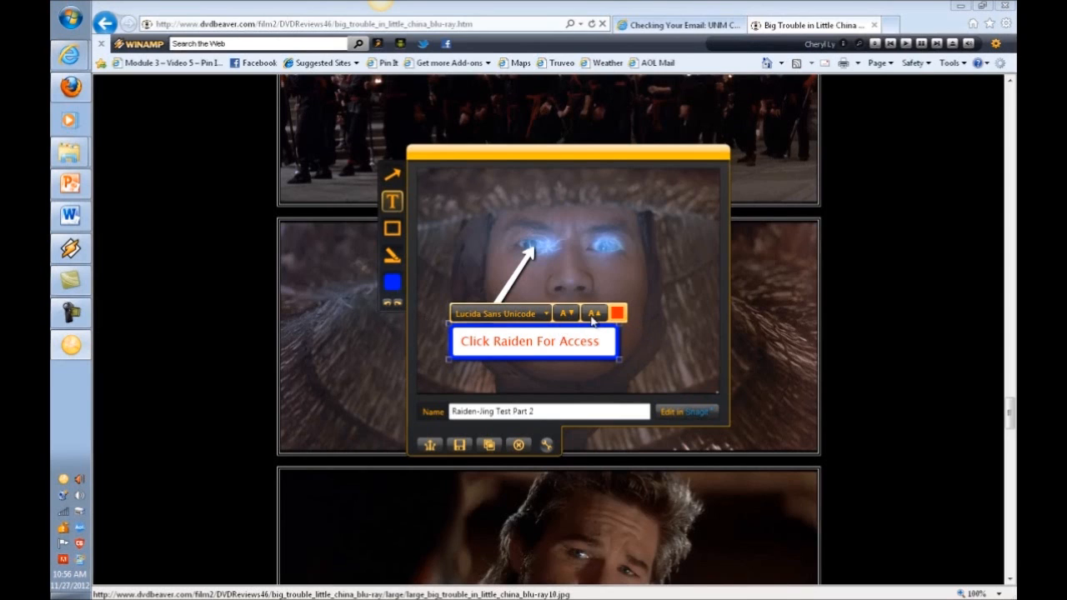
left_click(595, 315)
left_click(595, 314)
left_click(595, 314)
left_click(570, 315)
left_click(572, 317)
left_click(571, 317)
left_click(571, 317)
left_click(594, 315)
left_click(594, 315)
left_click(594, 315)
left_click(593, 315)
left_click(594, 315)
left_click(594, 315)
left_click(595, 316)
left_click(572, 317)
left_click(572, 318)
left_click(573, 318)
left_click(573, 318)
left_click(573, 318)
left_click(573, 318)
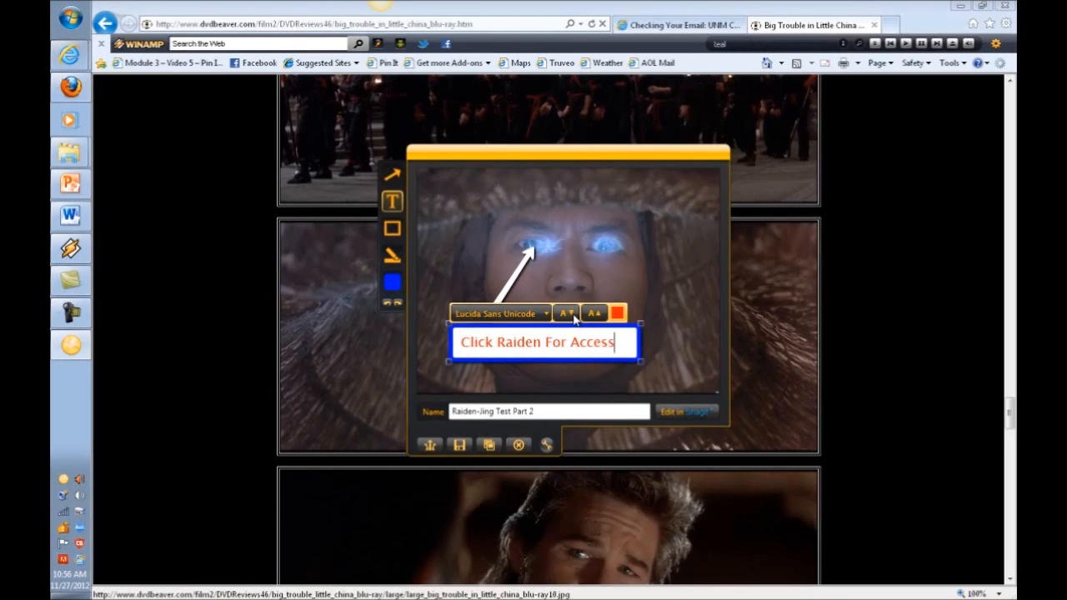
left_click(392, 284)
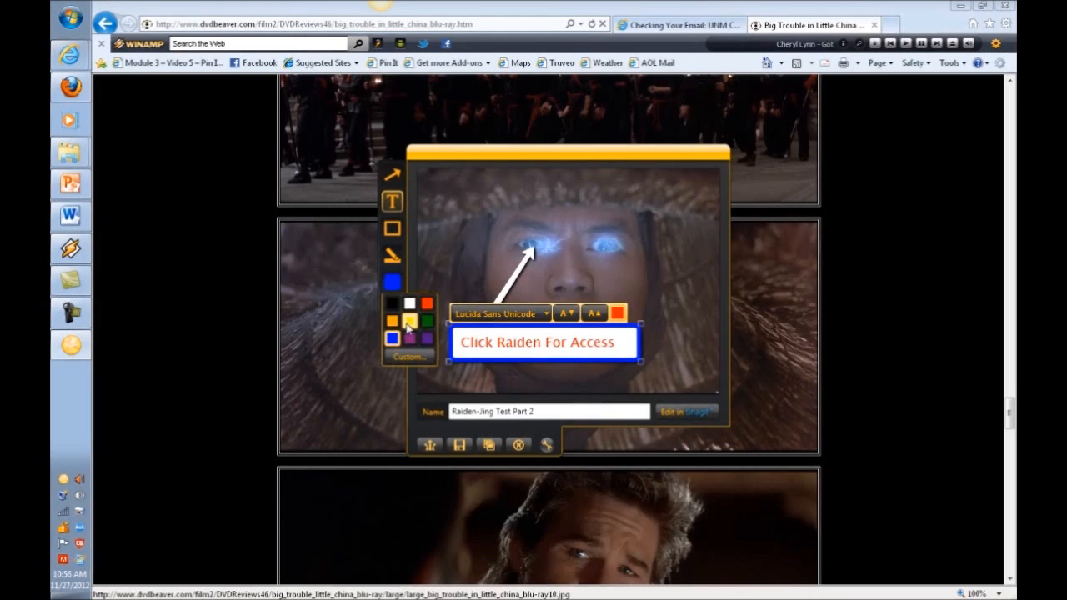
left_click(410, 320)
left_click(392, 284)
left_click(427, 303)
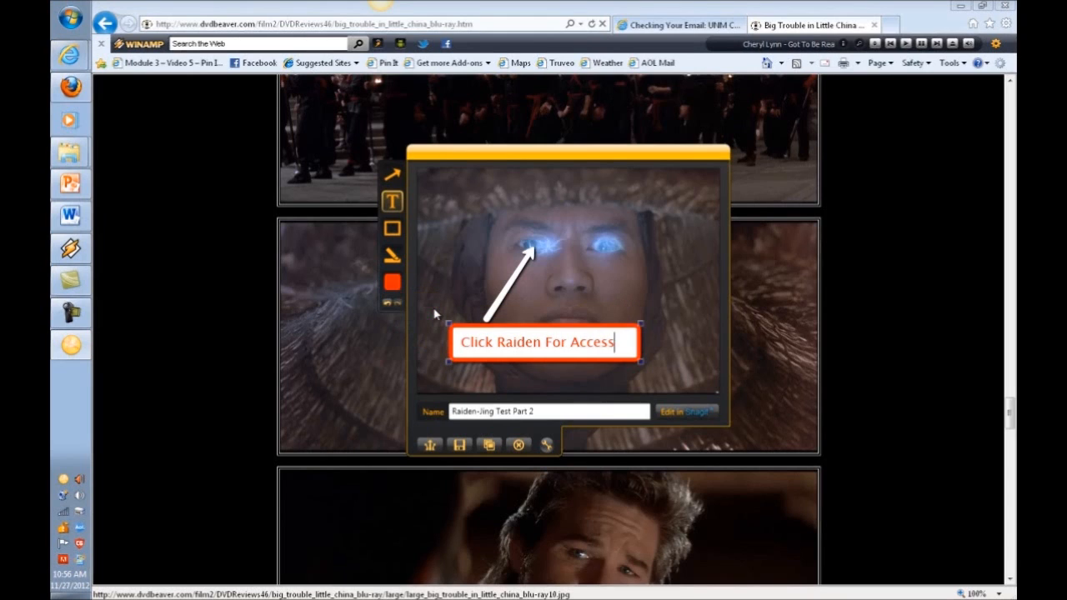
left_click(391, 285)
left_click(393, 338)
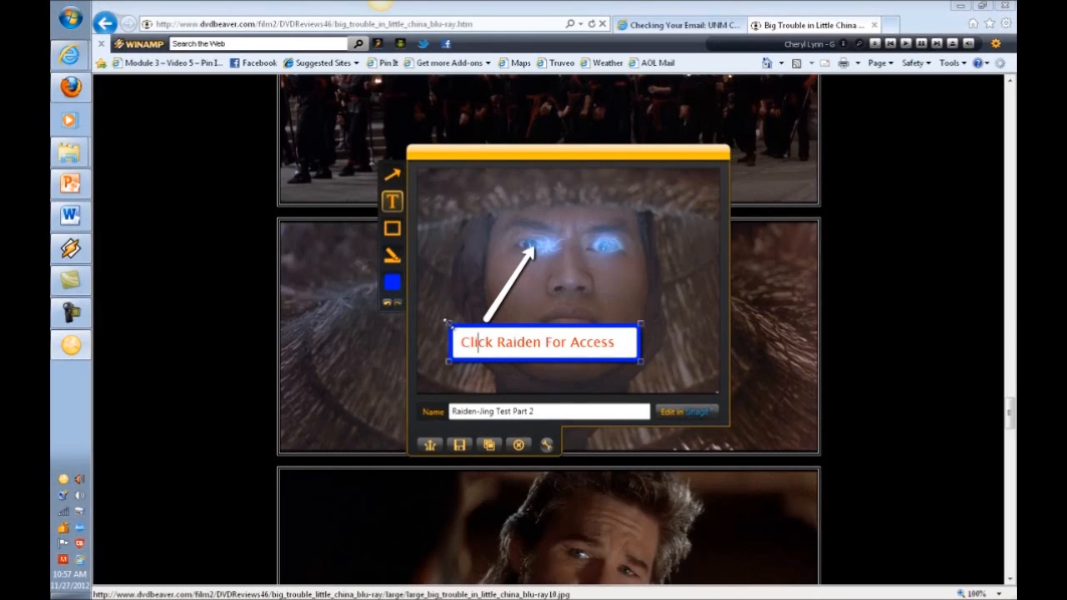
left_click(448, 322)
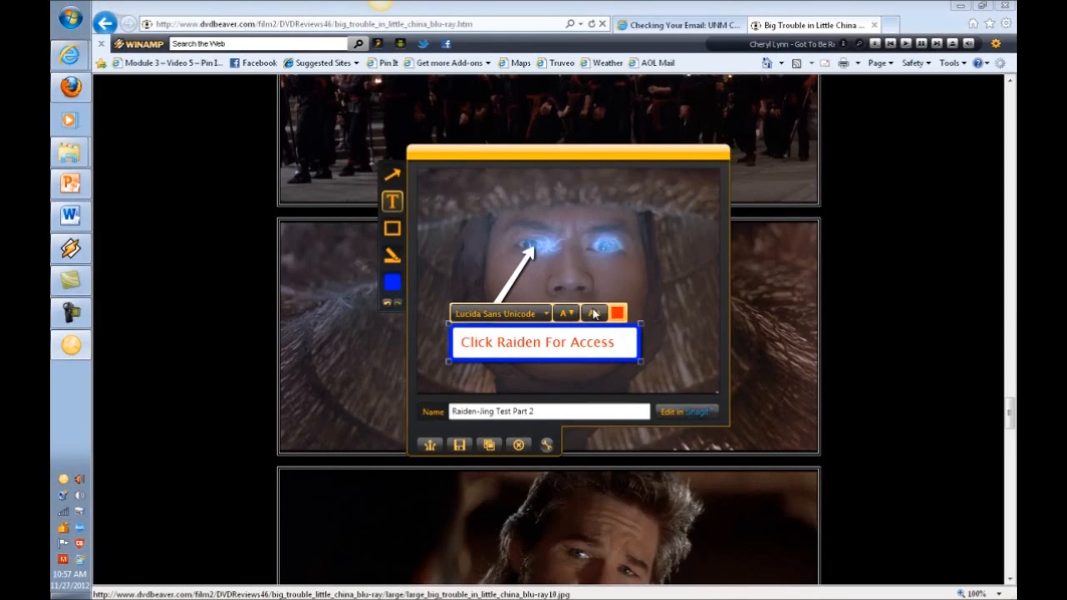
left_click(617, 312)
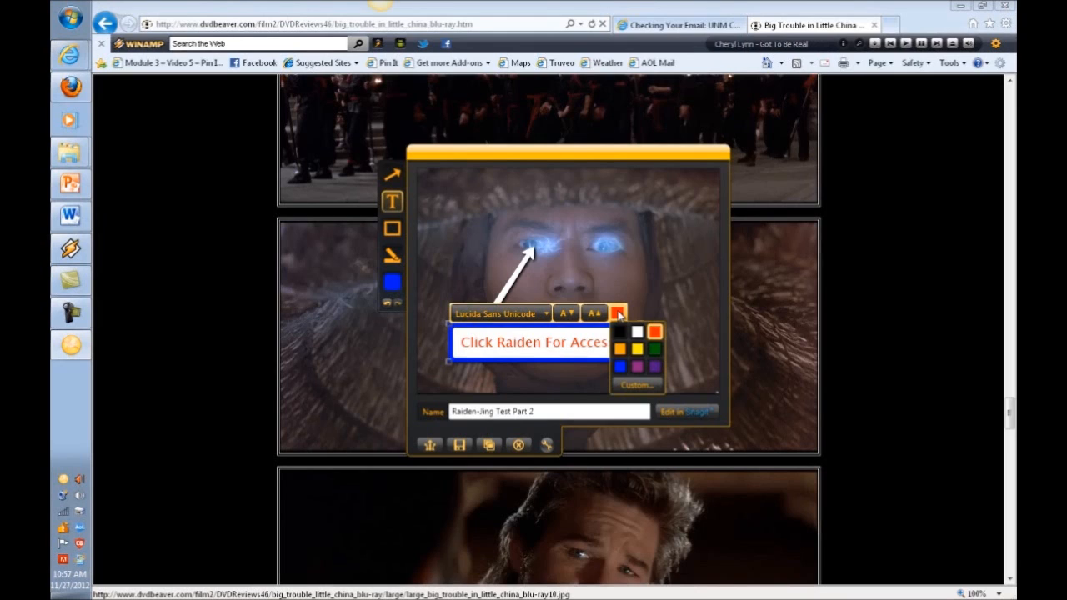
left_click(619, 366)
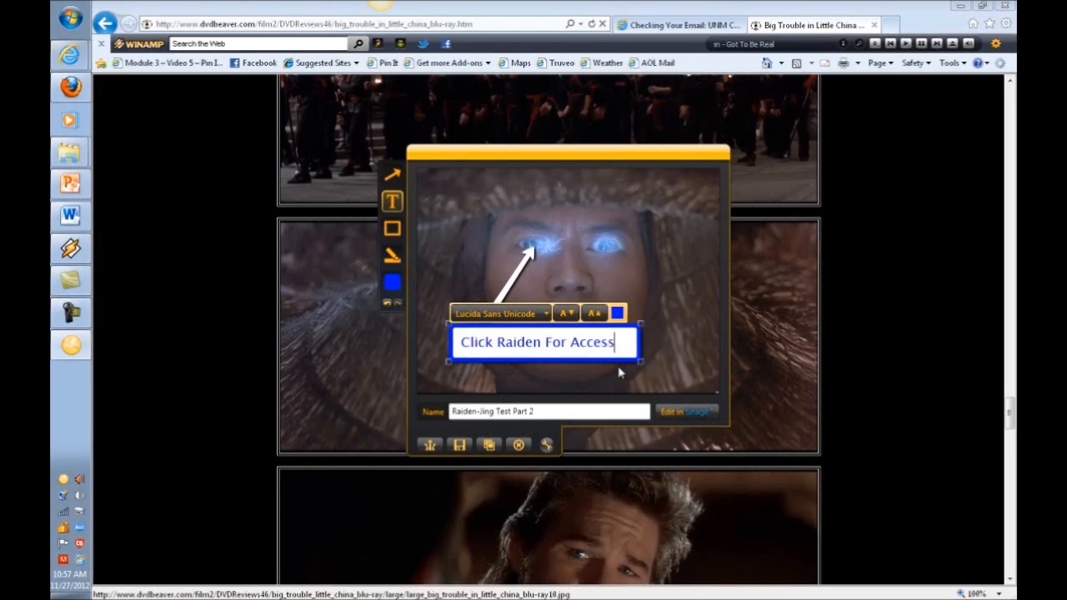
left_click(615, 314)
left_click(653, 350)
left_click(617, 313)
left_click(637, 366)
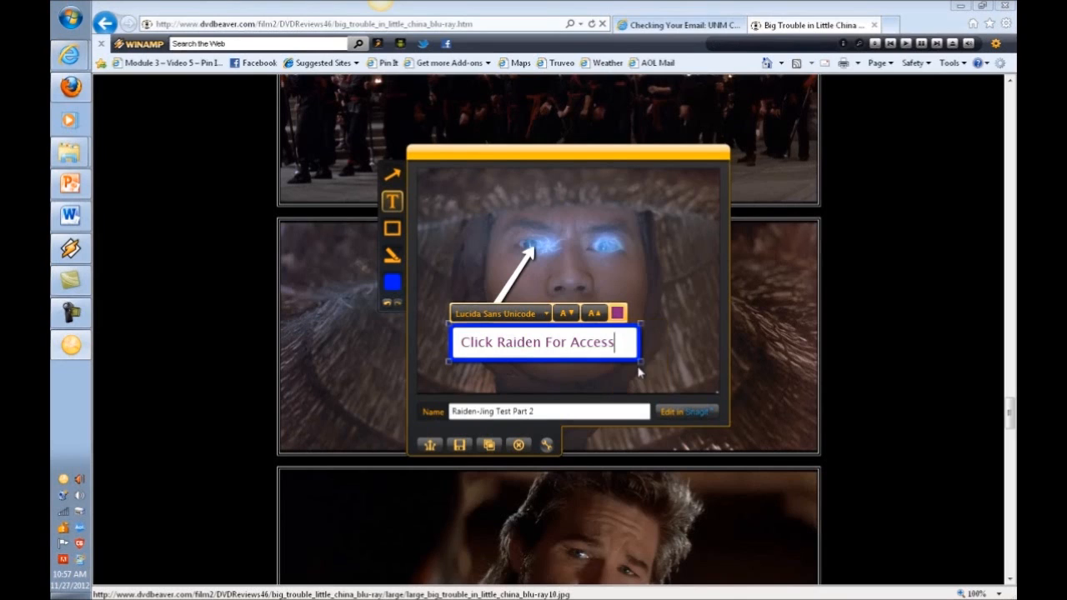
left_click(617, 313)
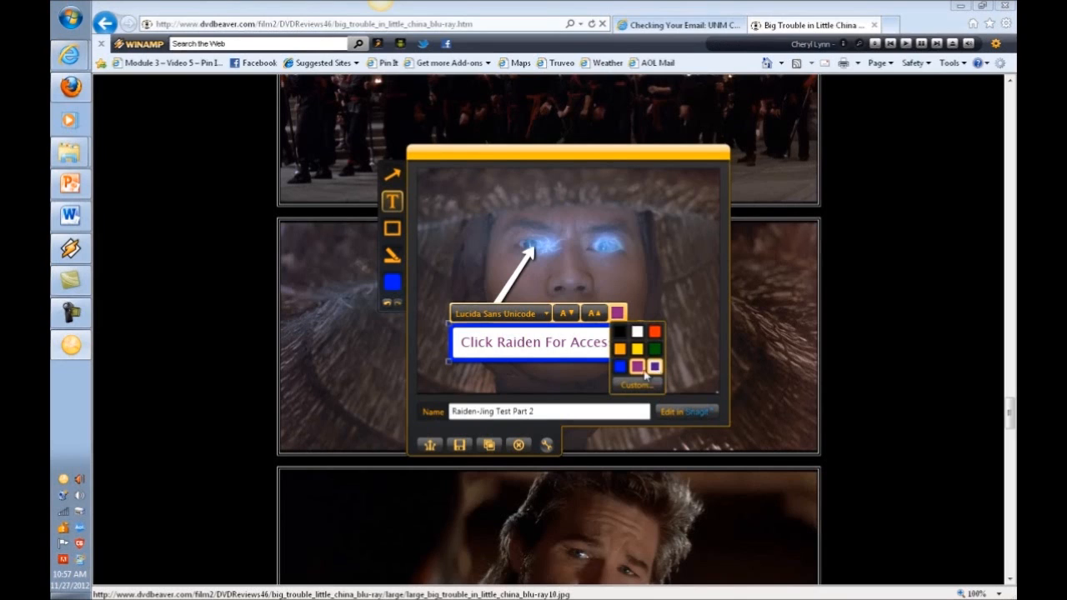
left_click(620, 366)
left_click(617, 313)
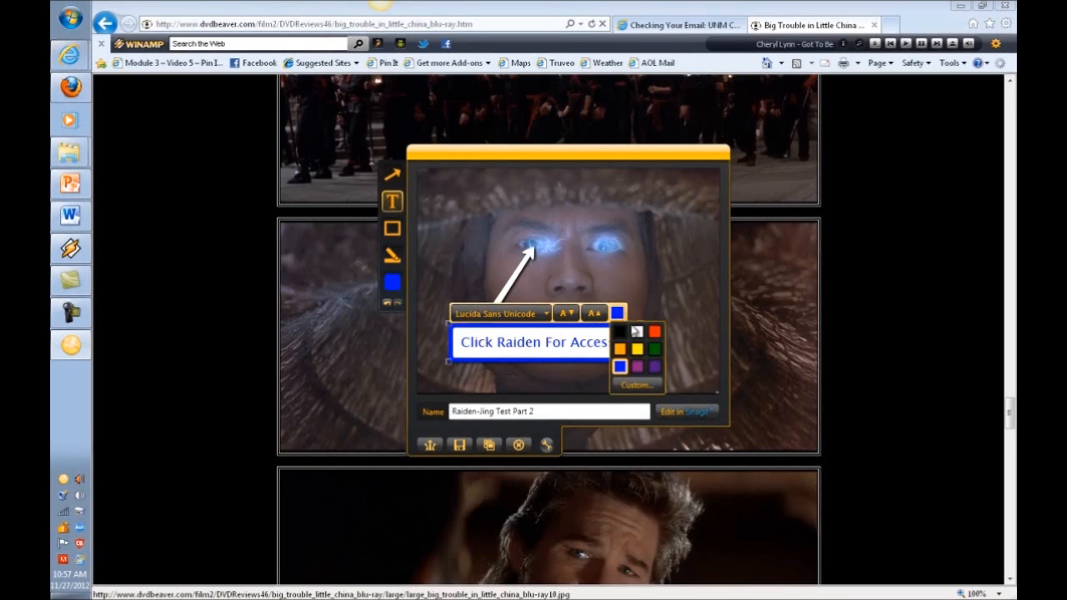
left_click(653, 333)
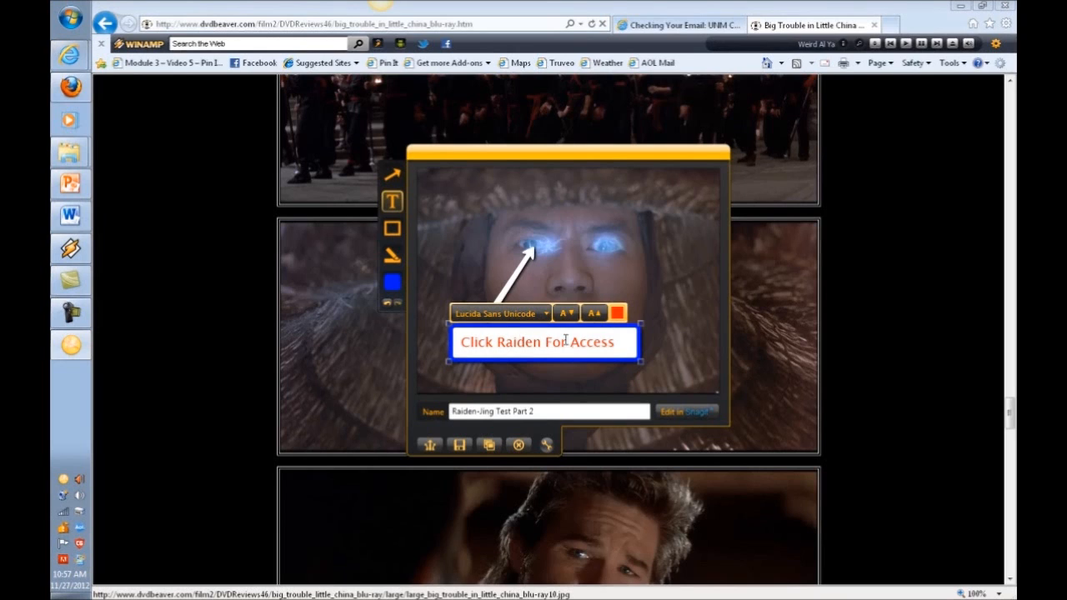
Frame the whole Jing picture with a rectangle, then bring up the Winamp window.
left_click(446, 221)
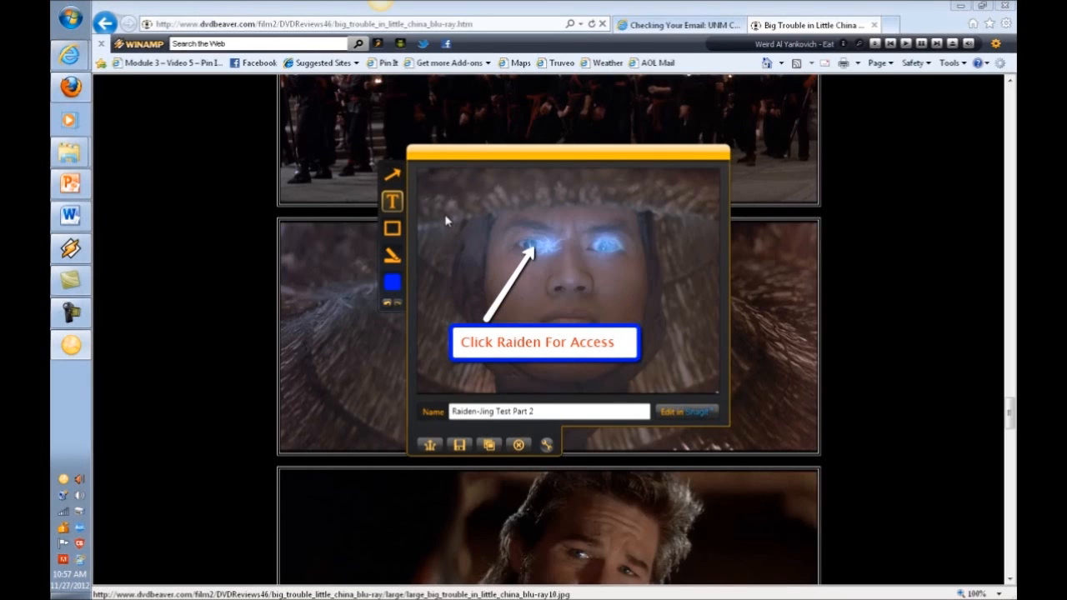
left_click(393, 231)
mouse_move(421, 174)
left_mouse_down()
mouse_move(633, 376)
mouse_move(723, 401)
left_mouse_up()
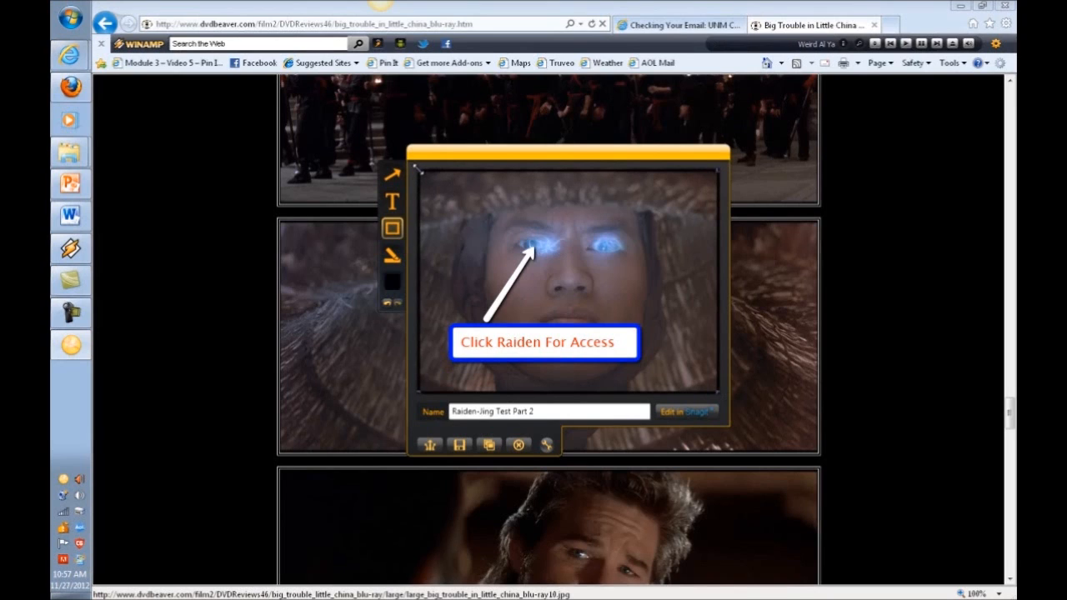
left_click(68, 252)
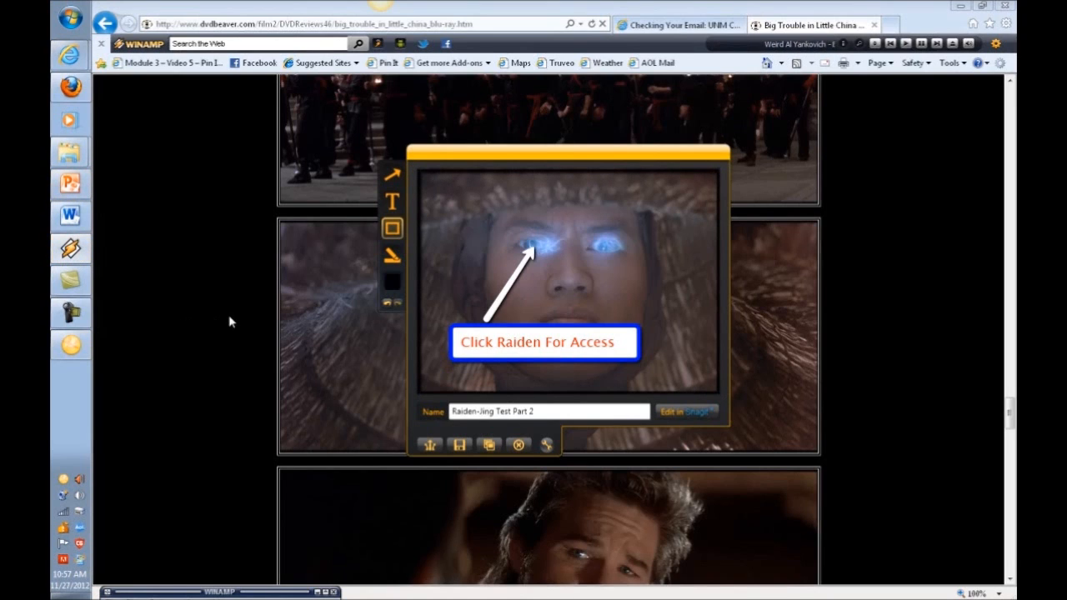
Switch Winamp to track 19, Cypress Hill's 'Insane in the Brain'.
mouse_move(251, 595)
left_mouse_down()
mouse_move(254, 532)
mouse_move(253, 589)
left_mouse_up()
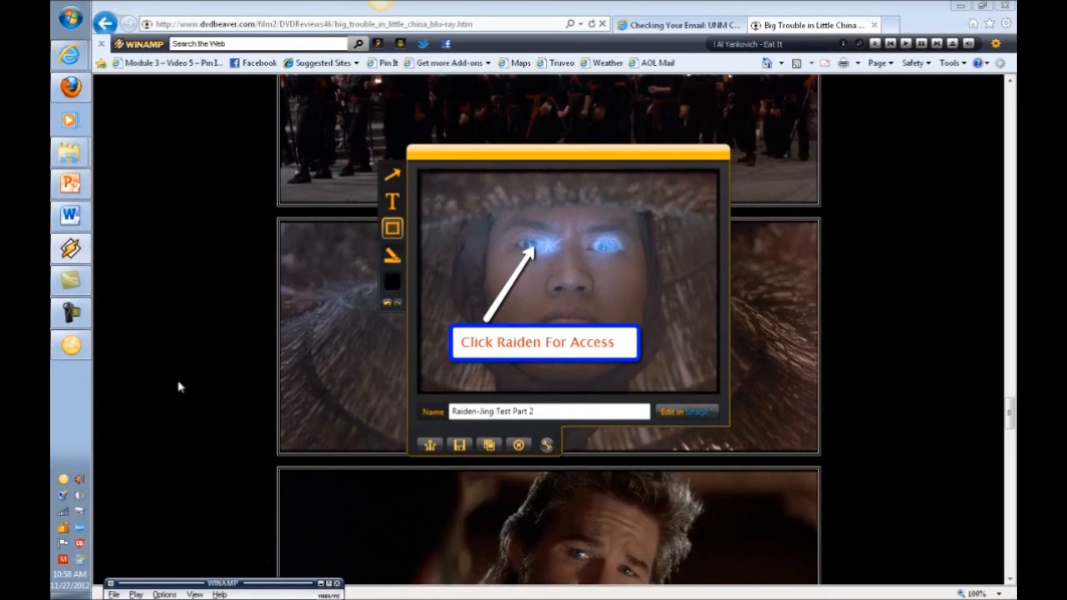
mouse_move(70, 254)
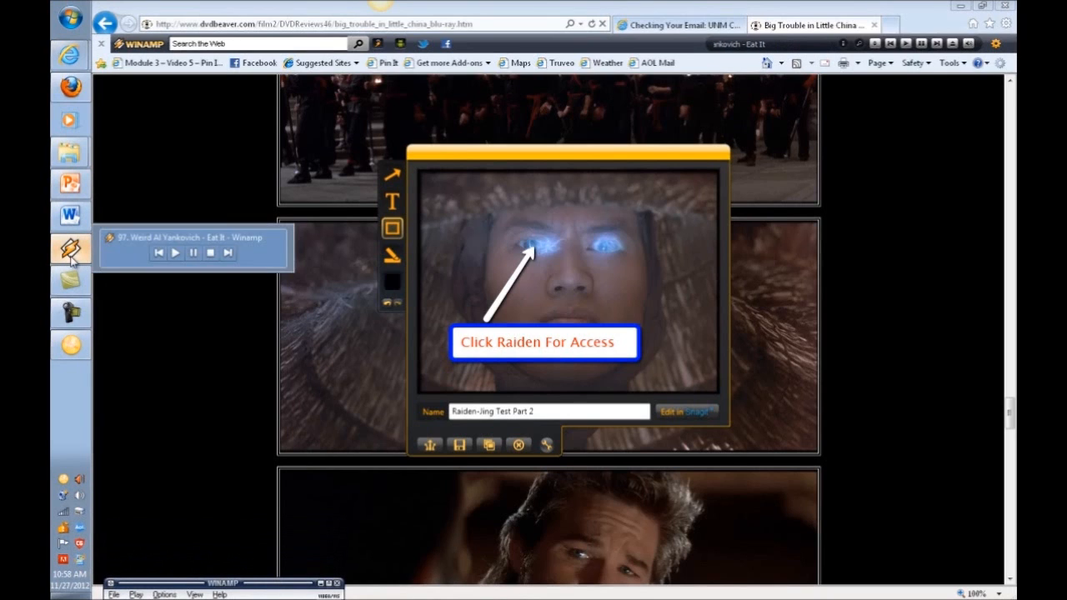
left_click(228, 253)
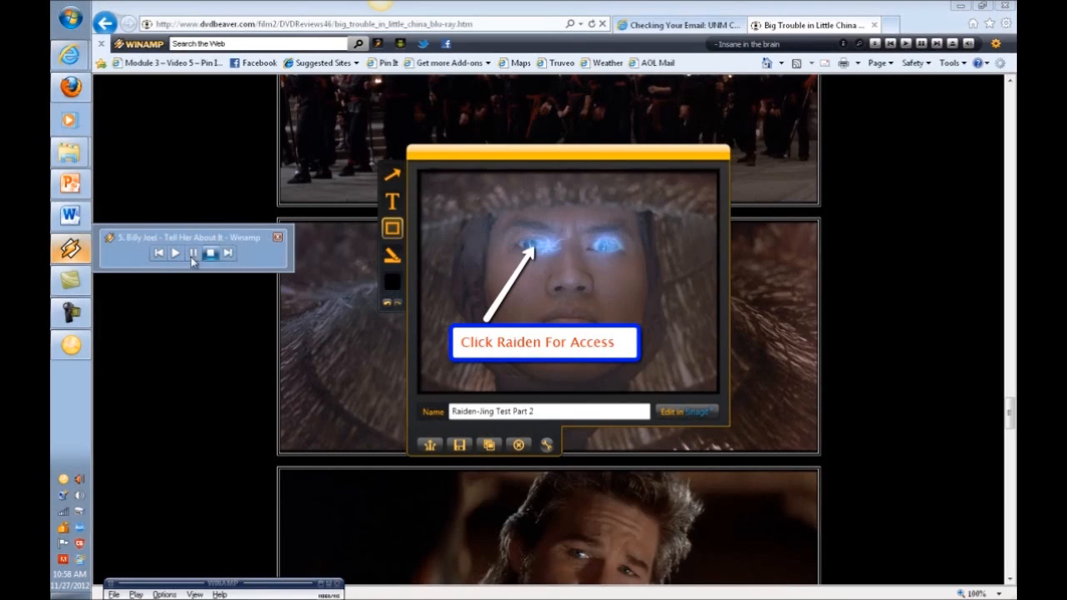
left_click(157, 254)
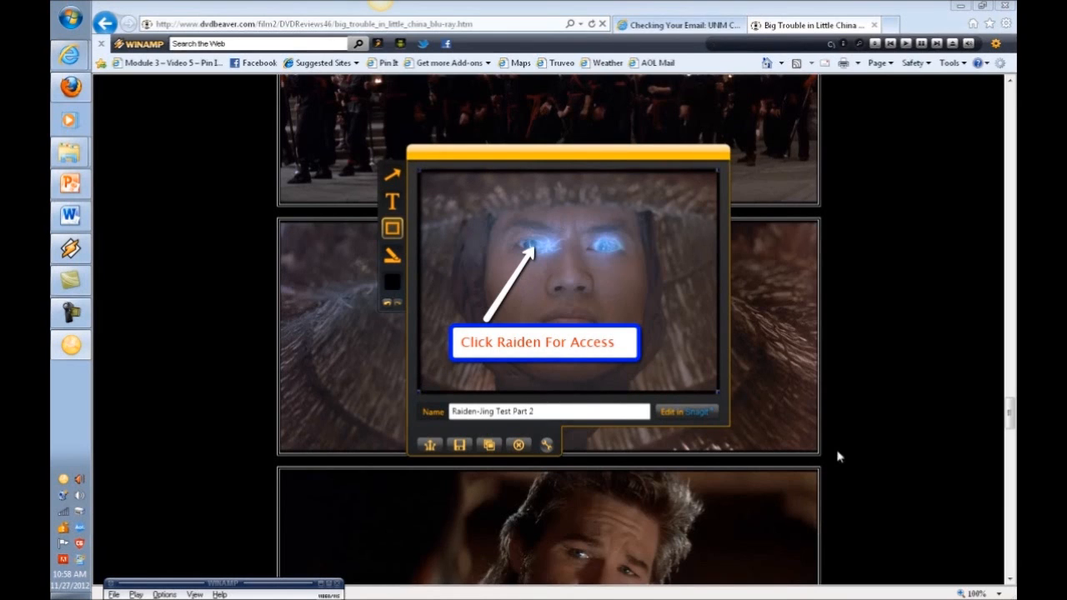
left_click_drag(719, 391, 719, 392)
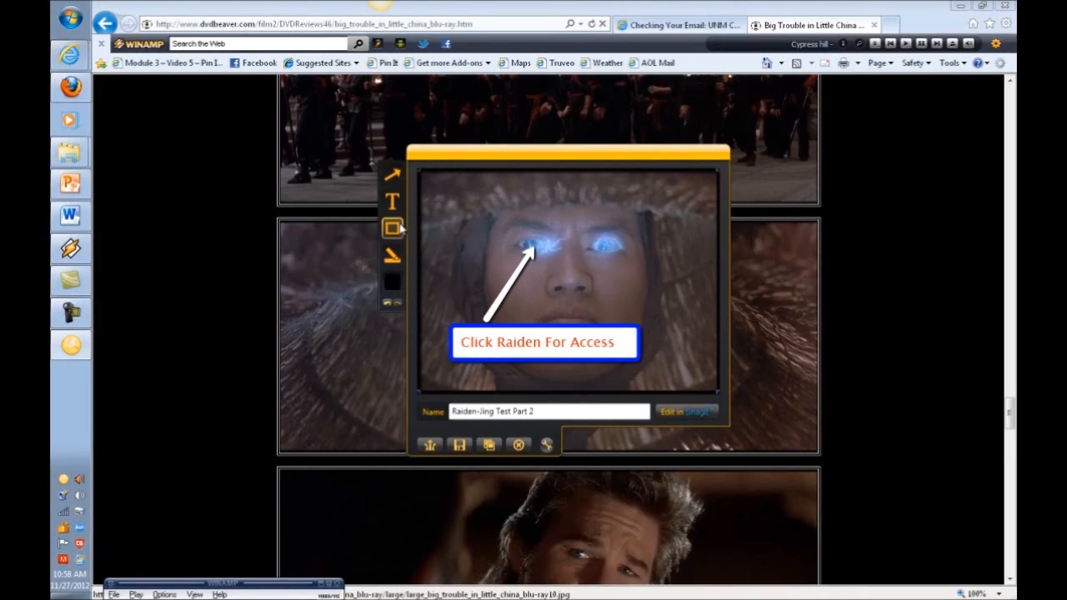
left_click(392, 283)
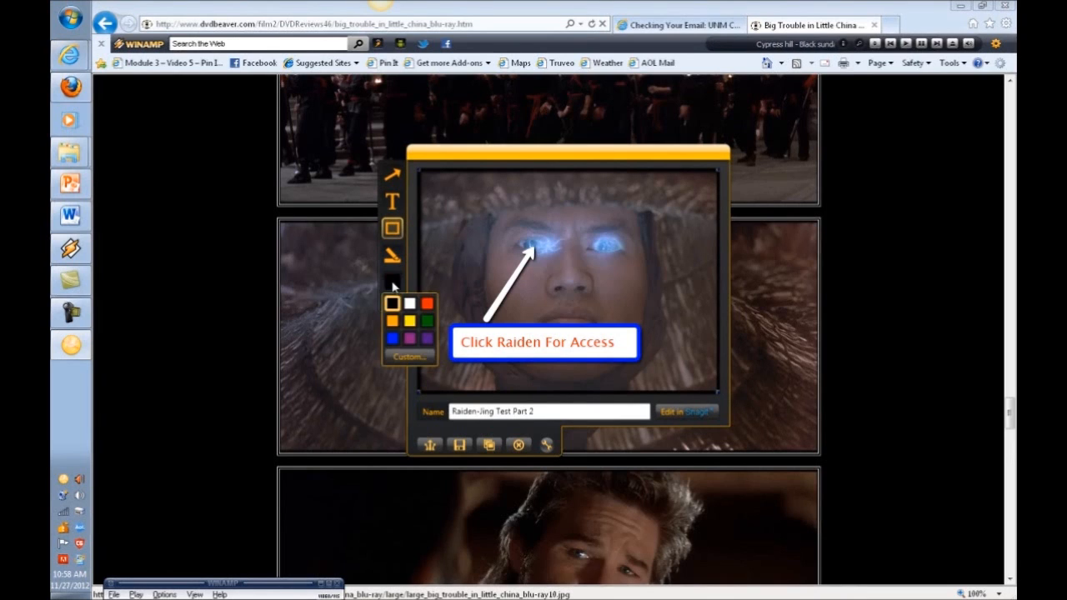
left_click(409, 305)
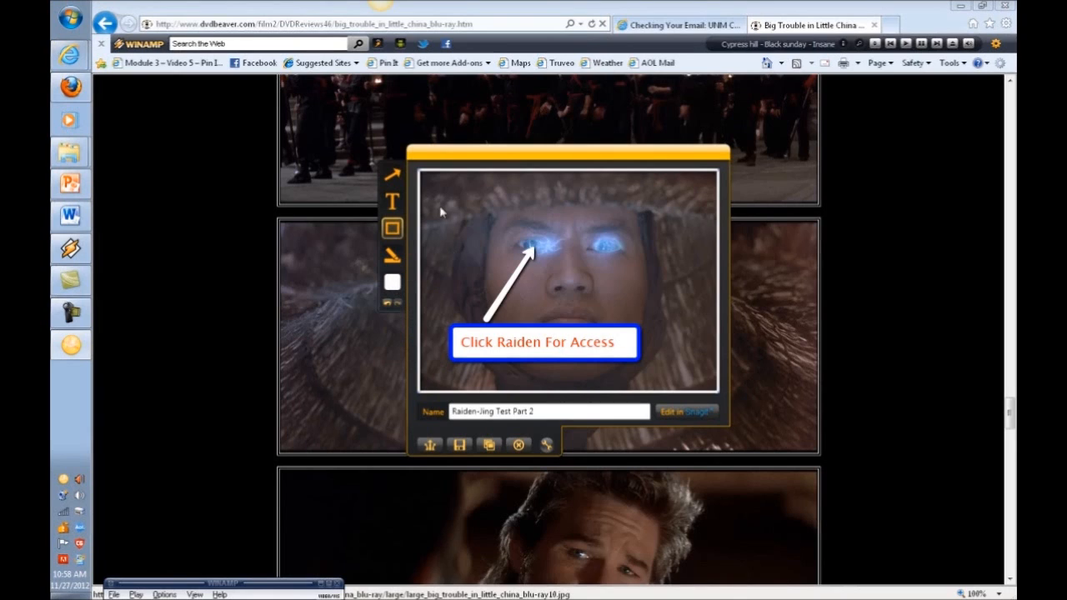
left_click(391, 283)
left_click(427, 304)
left_click(392, 282)
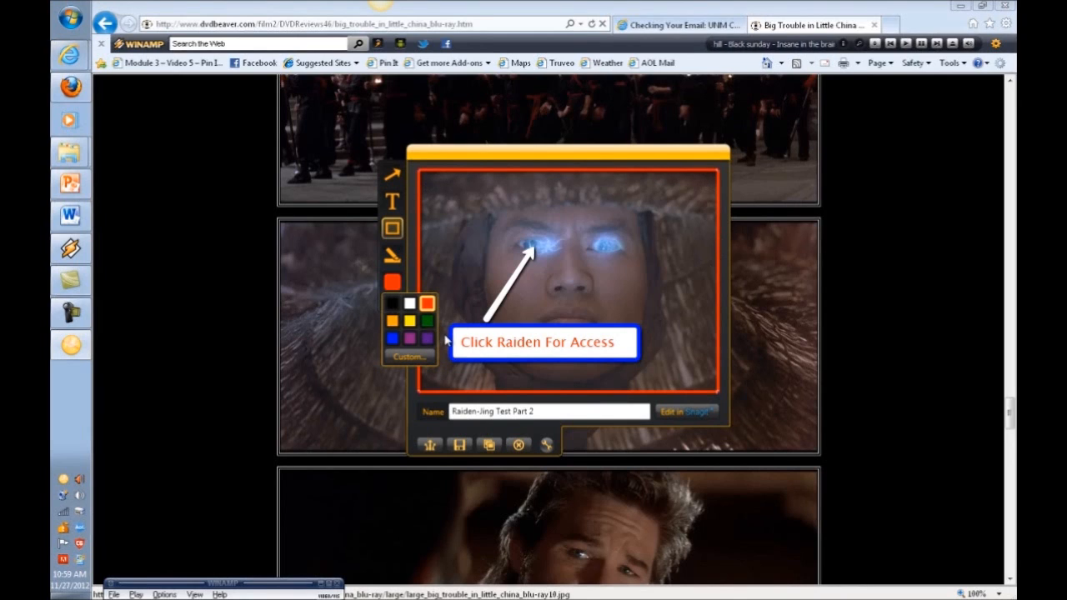
left_click(392, 338)
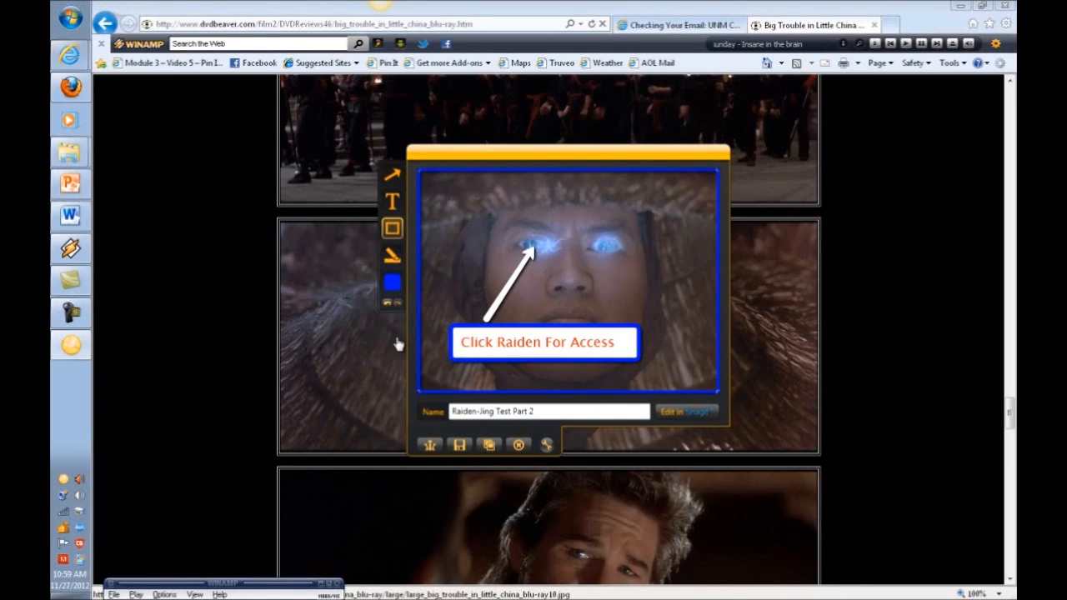
left_click(392, 283)
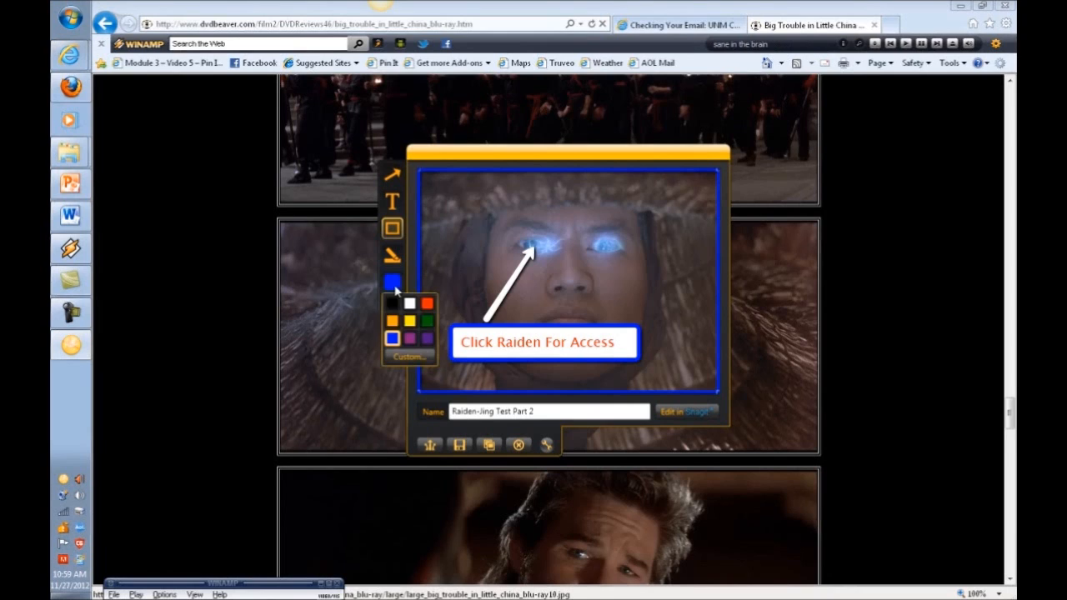
left_click(393, 307)
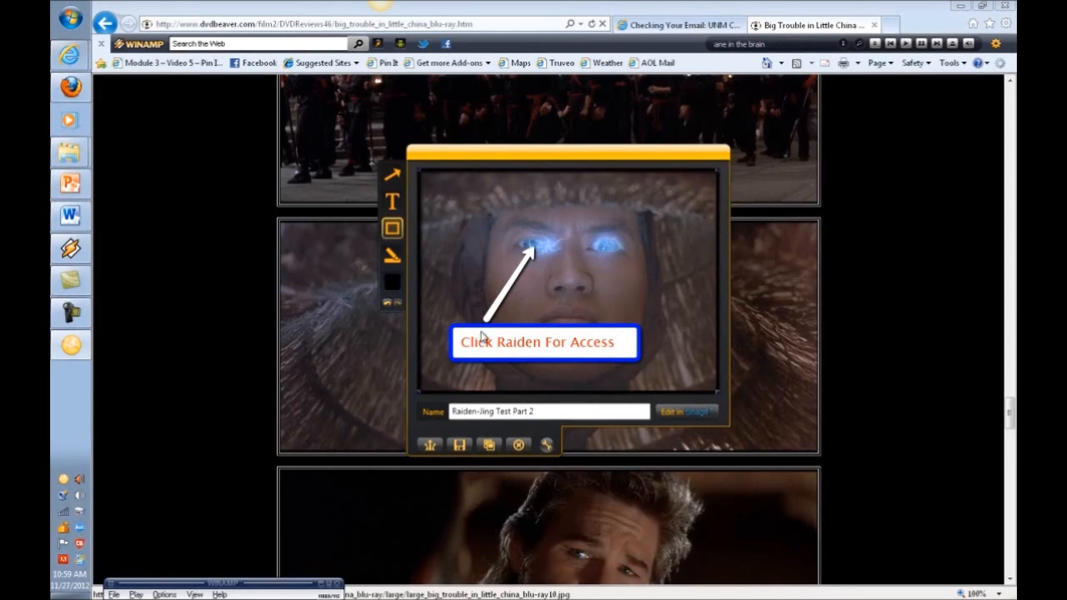
Cover Raiden's left glowing eye with a yellow highlight box.
left_click(393, 258)
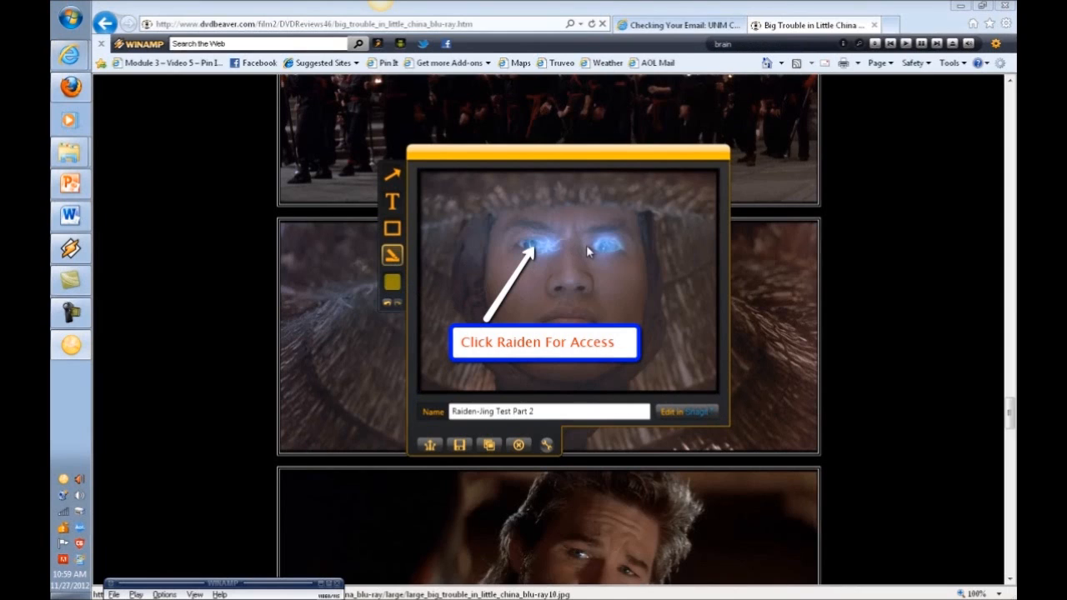
mouse_move(581, 243)
left_mouse_down()
mouse_move(627, 264)
mouse_move(641, 293)
mouse_move(629, 275)
mouse_move(595, 346)
mouse_move(590, 255)
mouse_move(542, 242)
mouse_move(609, 249)
mouse_move(534, 253)
left_mouse_up()
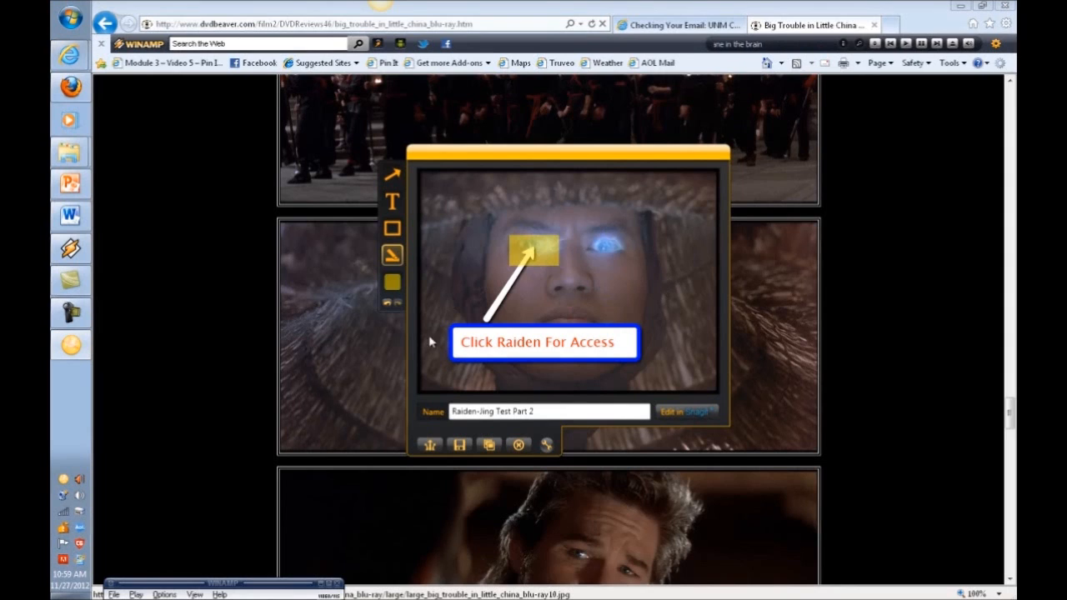
Save the annotated capture as Raiden-Jing_Test_Part_2, type PNG Image Files, into Ad Materials.
left_click(467, 450)
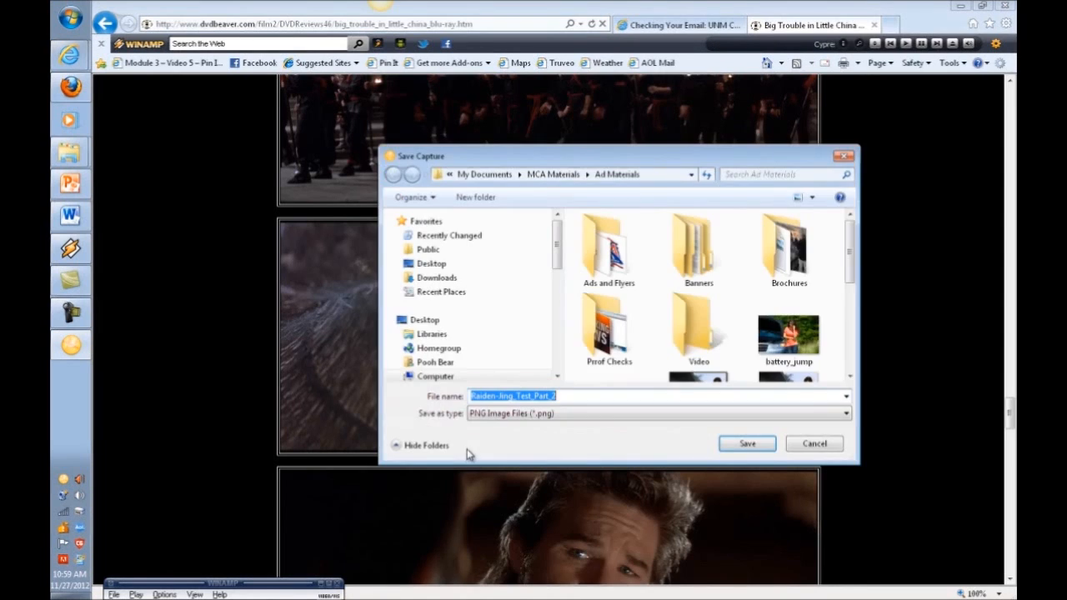
left_click_drag(850, 250, 854, 344)
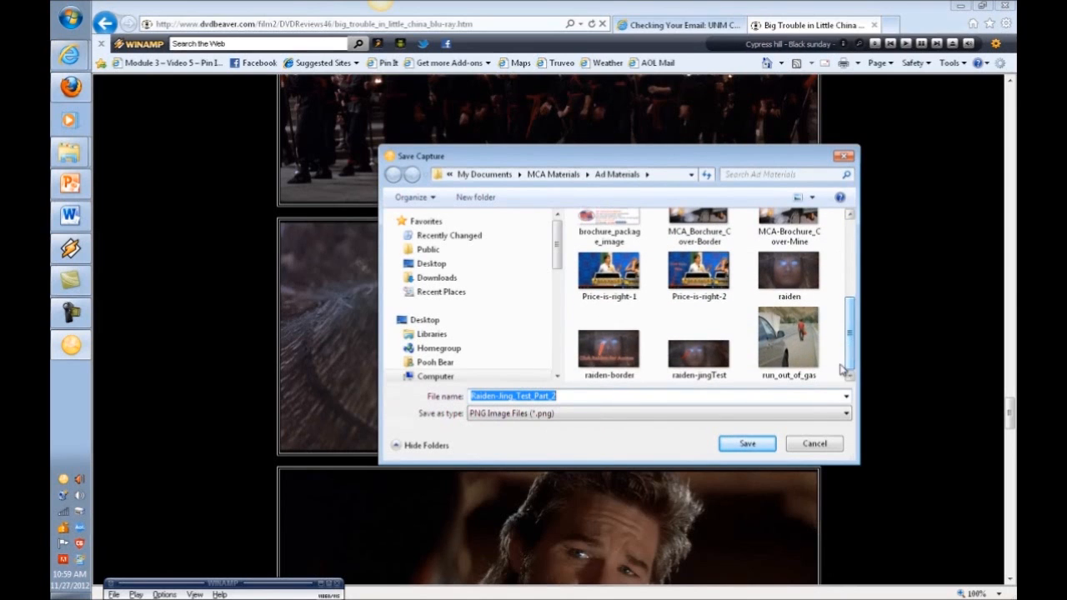
left_click(536, 417)
left_click(530, 417)
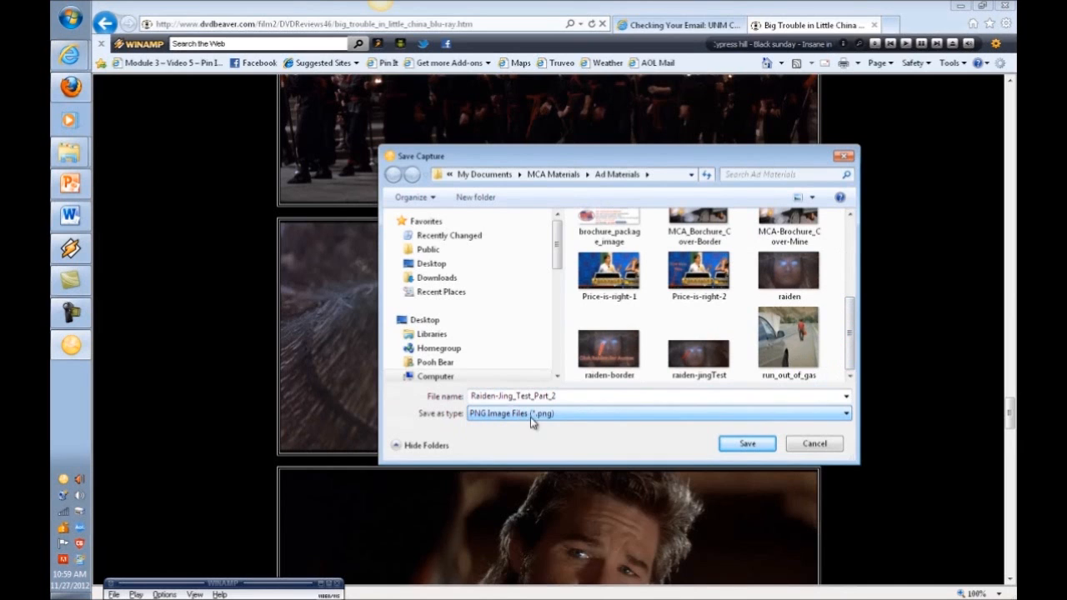
left_click(722, 443)
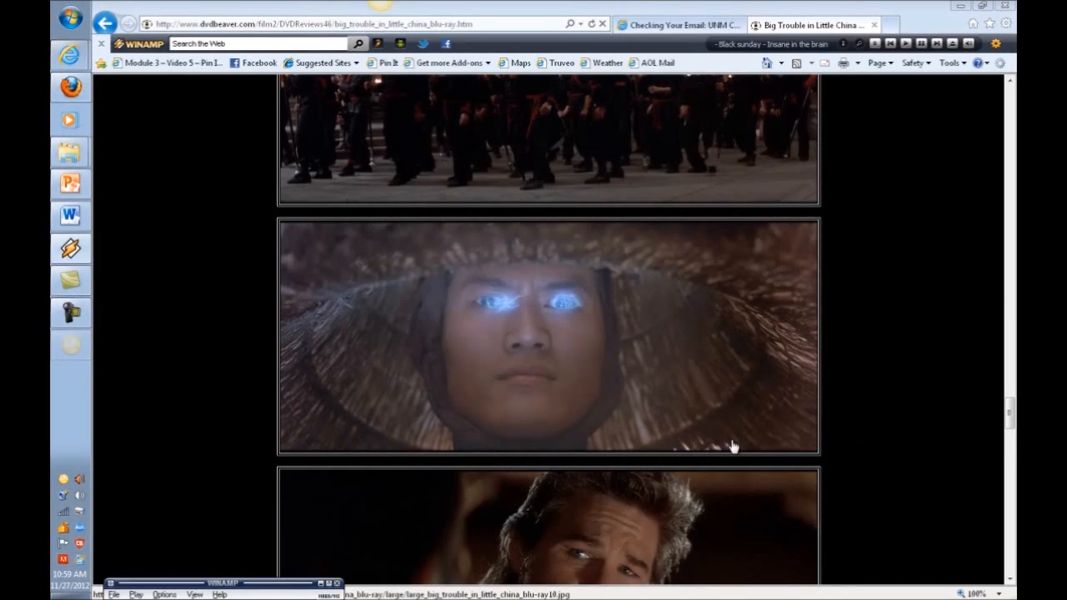
Open Ad Materials in Explorer and preview Raiden-Jing_Test_Part_2, a 169 KB, 450 x 336 PNG.
mouse_move(84, 149)
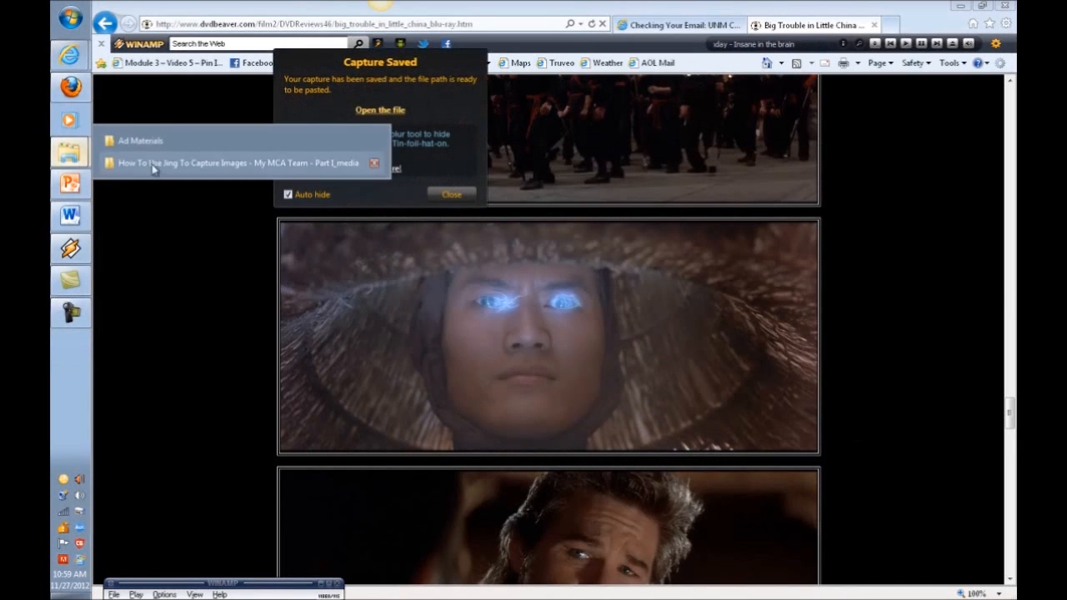
left_click(195, 164)
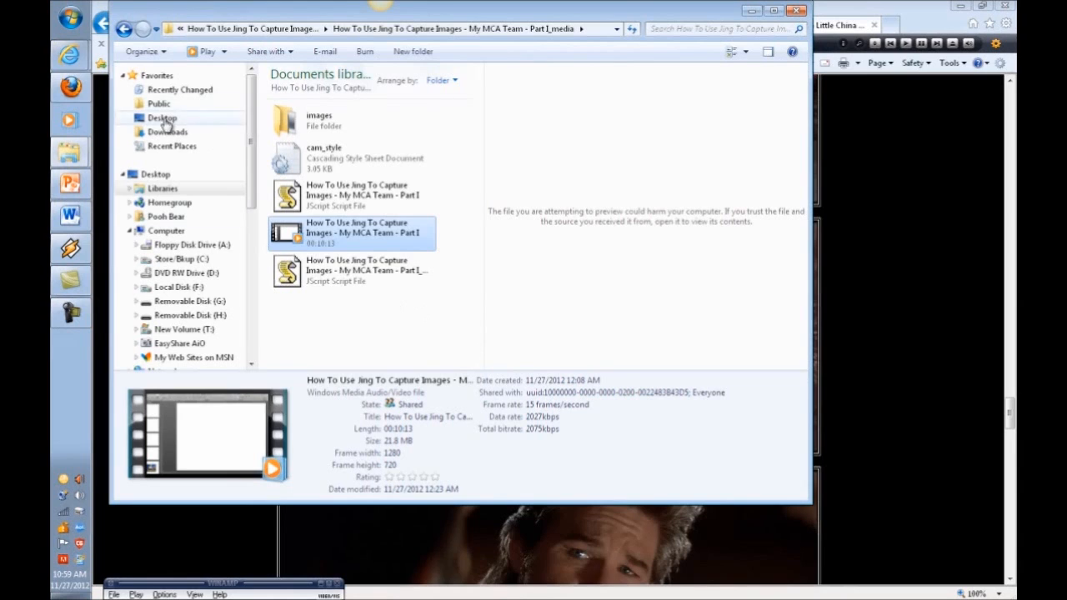
left_click(70, 55)
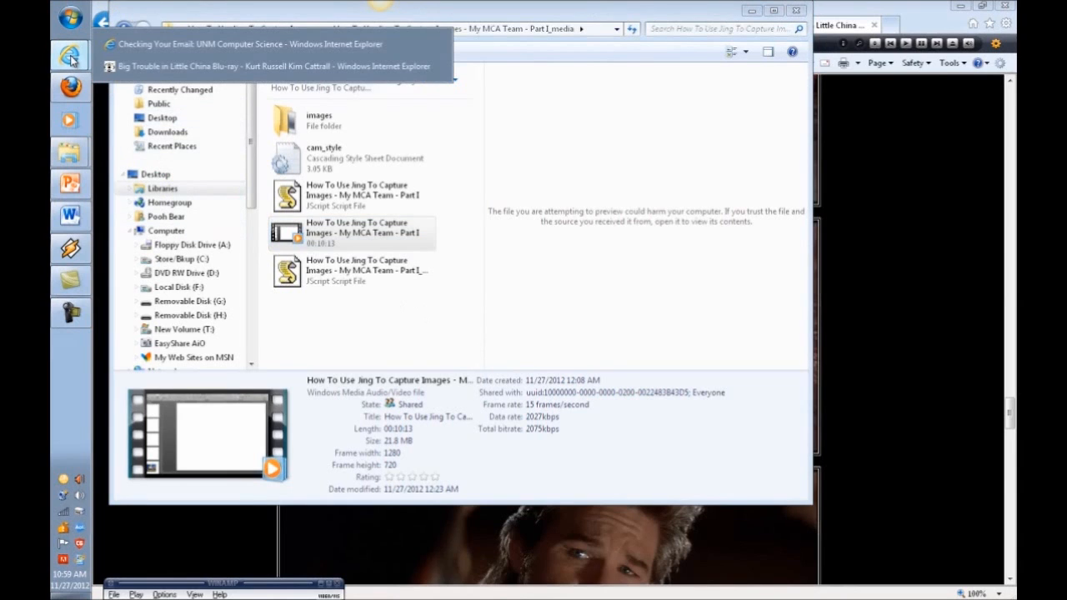
mouse_move(80, 151)
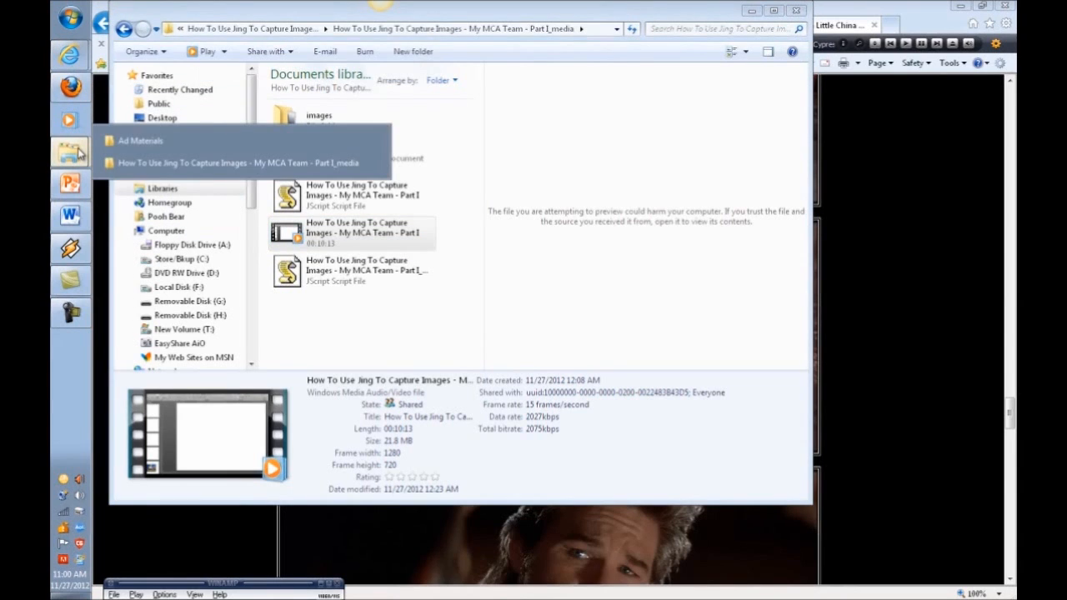
left_click(150, 140)
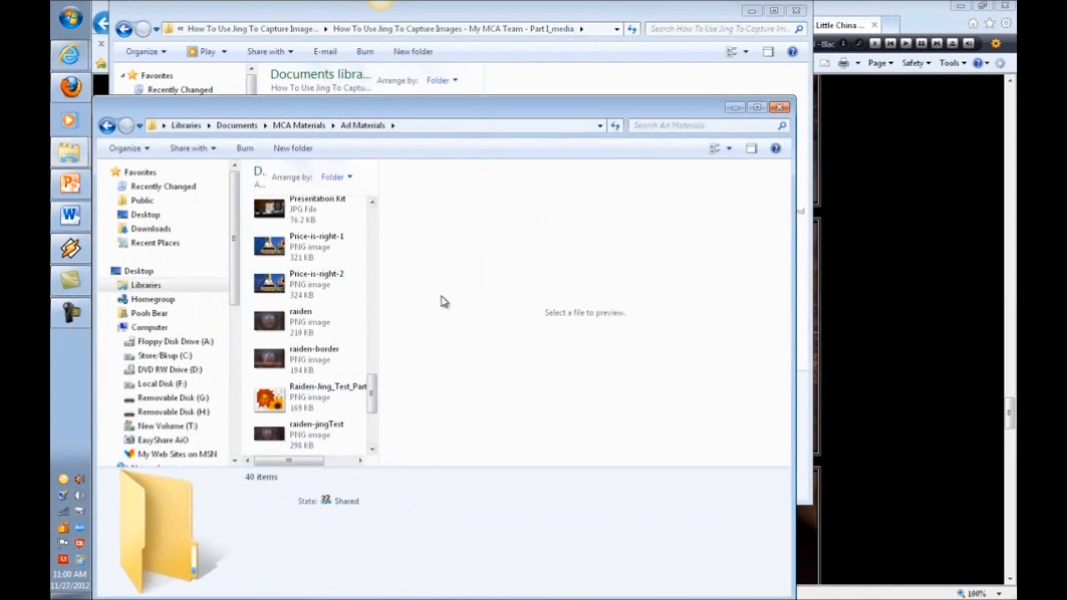
left_click(263, 405)
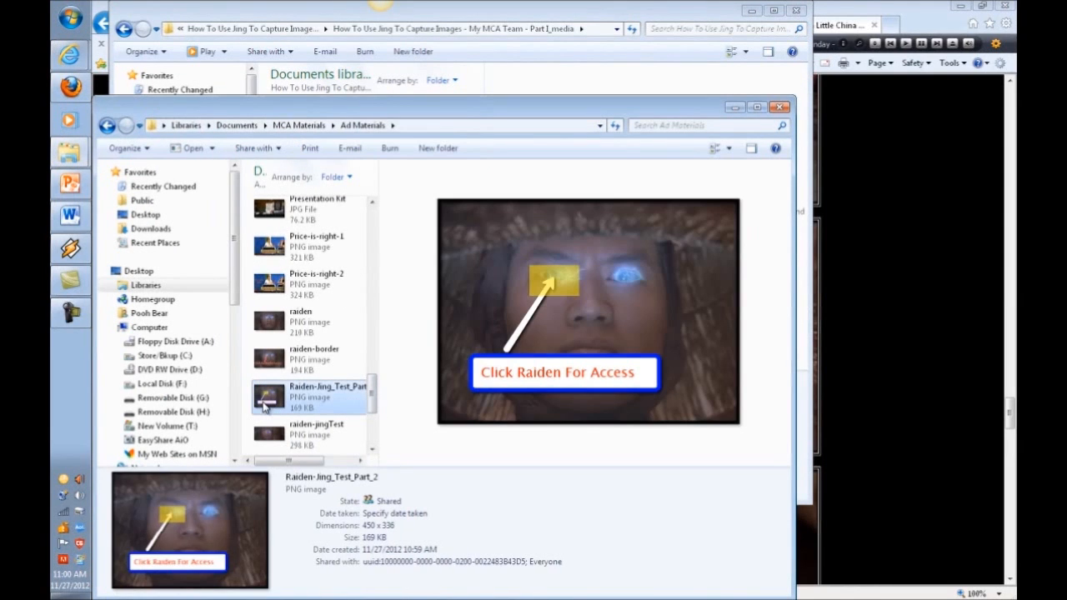